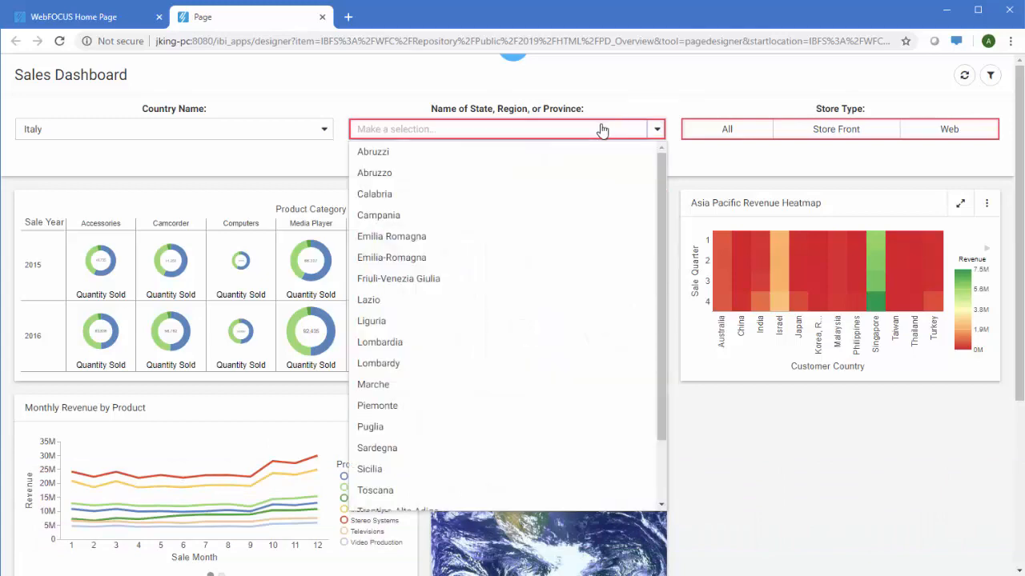
Select Toscana and Veneto as the state, region, or province values for Italy.
{"action": "scroll", "coordinate": [528, 352], "scroll_direction": "down", "scroll_amount": 2}
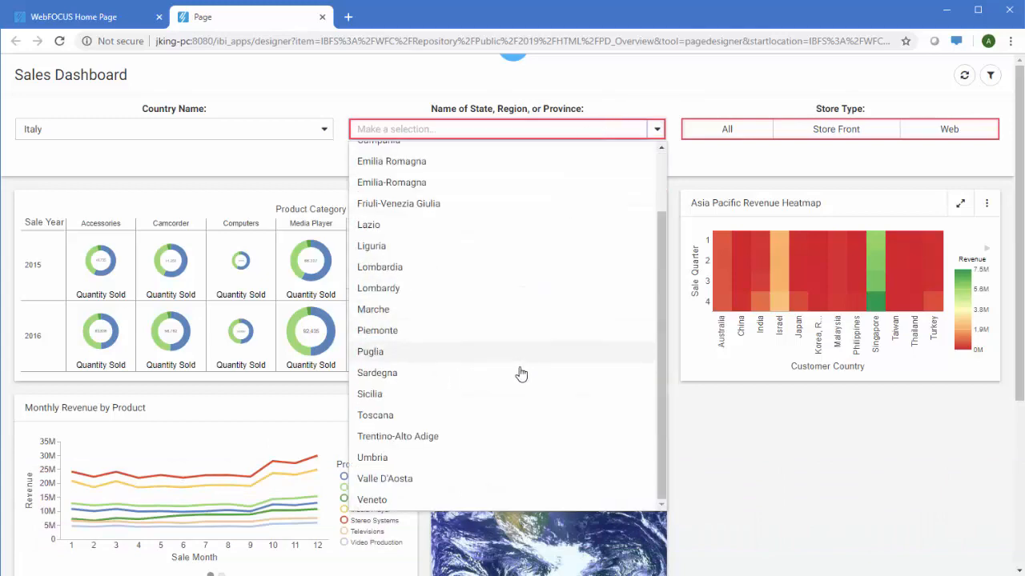
{"action": "left_click", "coordinate": [521, 416]}
{"action": "left_click", "coordinate": [508, 500]}
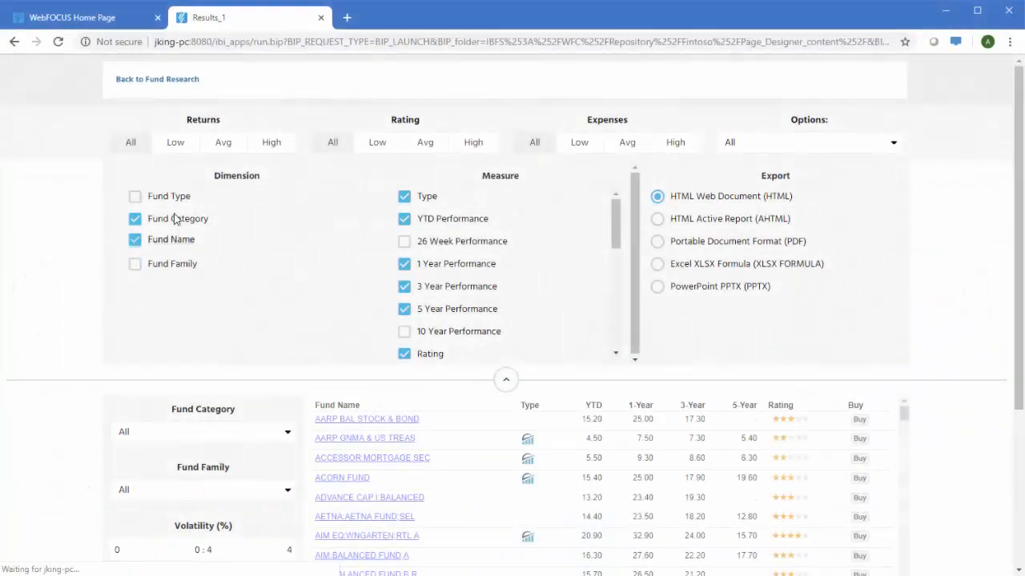
Move Fund Name above Fund Category and Rating directly below YTD Performance, and collapse the field selection section.
{"action": "left_click_drag", "start_coordinate": [175, 219], "coordinate": [175, 220]}
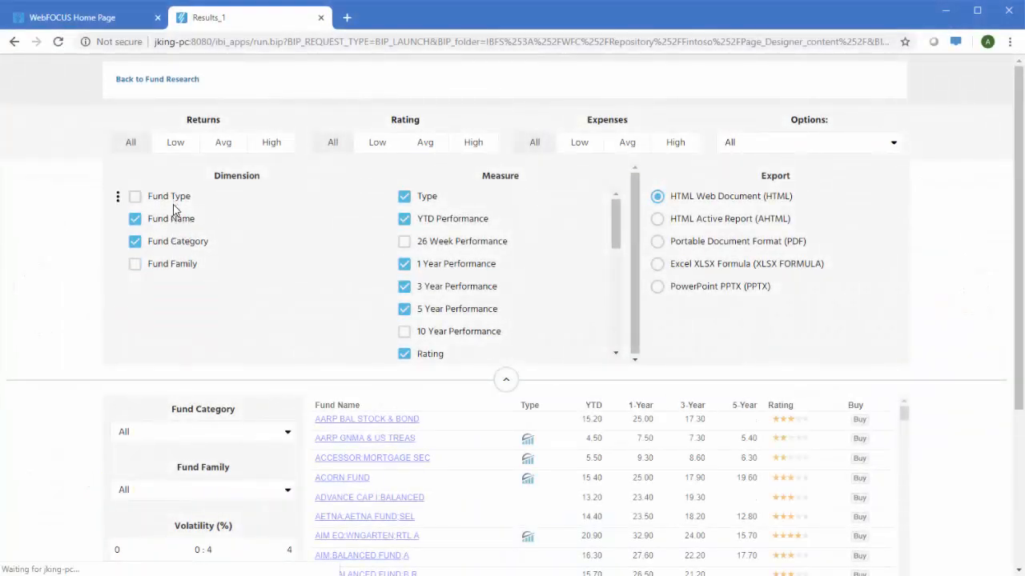
{"action": "scroll", "coordinate": [427, 309], "scroll_direction": "down", "scroll_amount": 1}
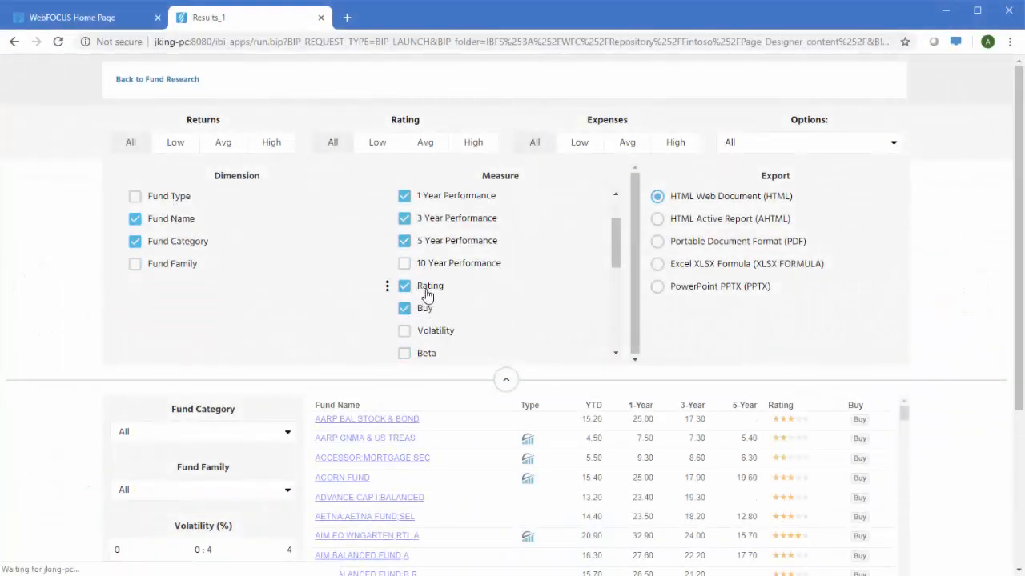
{"action": "left_click_drag", "start_coordinate": [425, 287], "coordinate": [433, 255]}
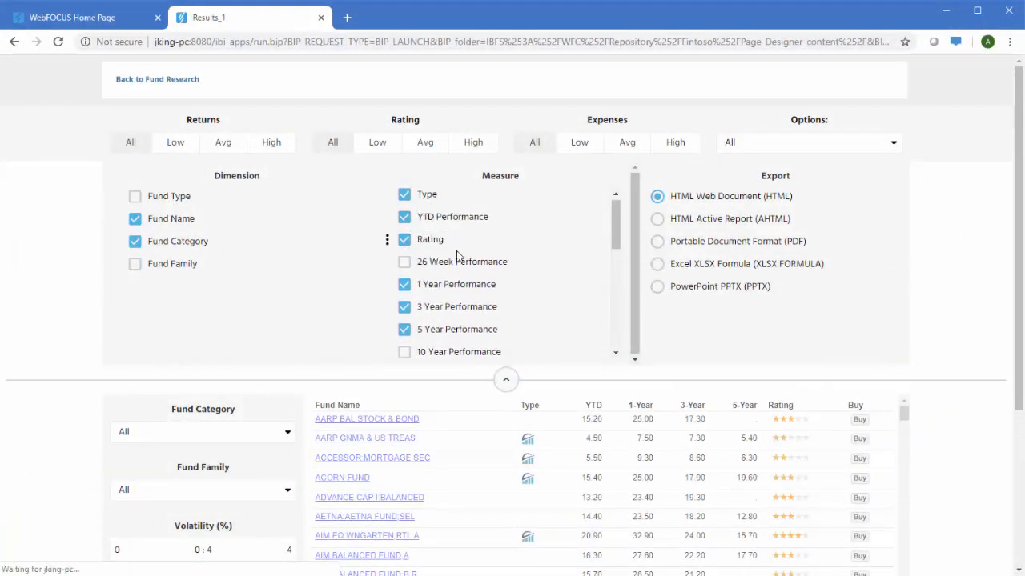
{"action": "left_click", "coordinate": [506, 380]}
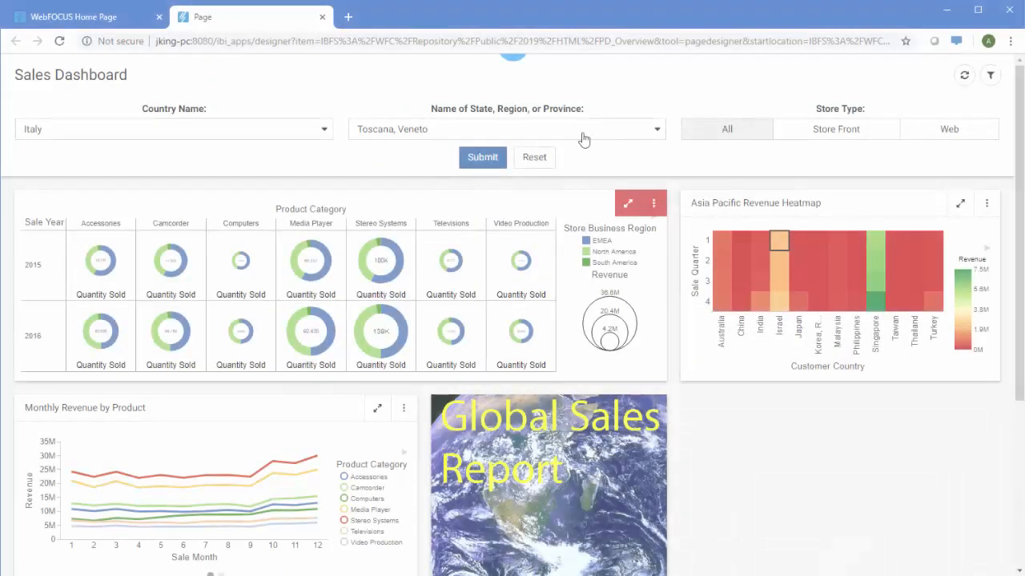
Submit the Sales Dashboard filter values and review the State Sales Filter Report.
{"action": "left_click", "coordinate": [486, 158]}
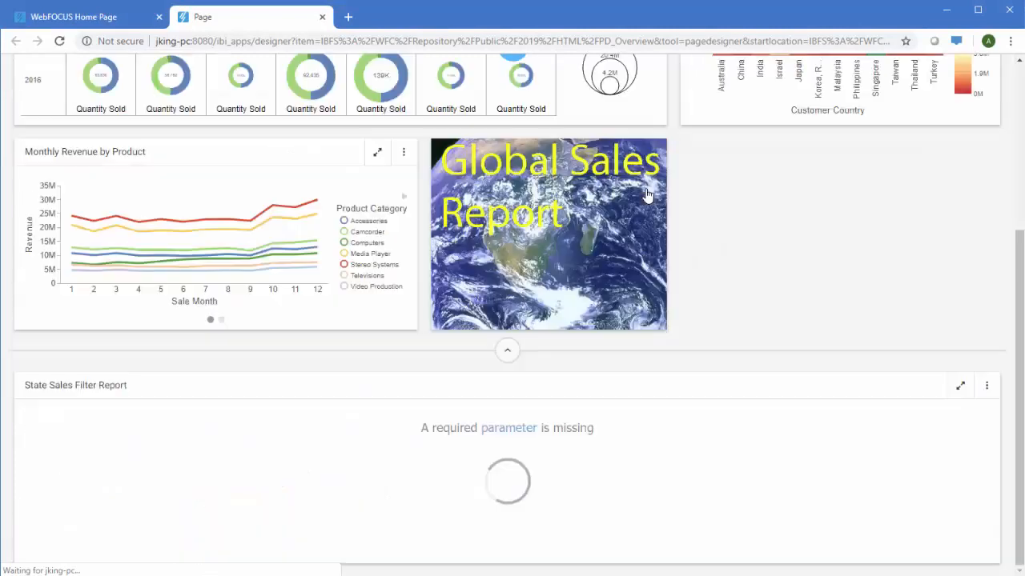
{"action": "scroll", "coordinate": [652, 194], "scroll_direction": "down", "scroll_amount": 3}
{"action": "scroll", "coordinate": [567, 432], "scroll_direction": "down", "scroll_amount": 1}
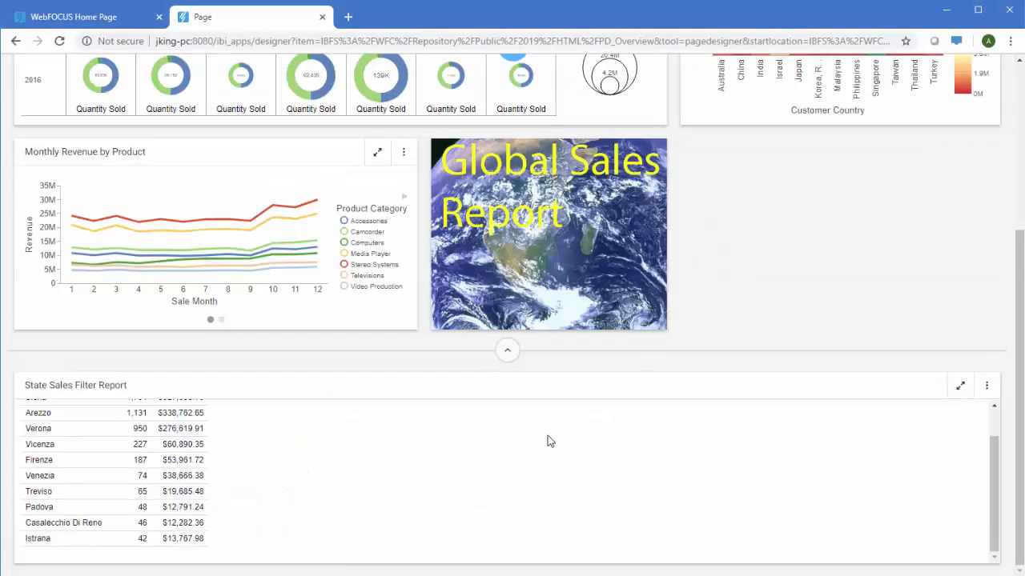
{"action": "scroll", "coordinate": [549, 440], "scroll_direction": "up", "scroll_amount": 1}
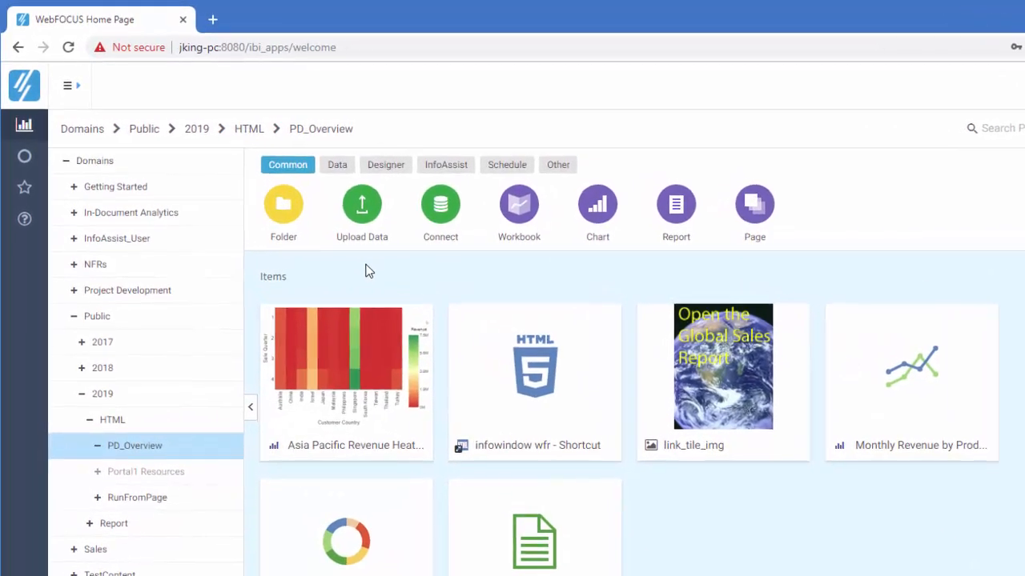
Create a new Designer page in the PD_Overview folder using the Blank template.
{"action": "left_click", "coordinate": [388, 166]}
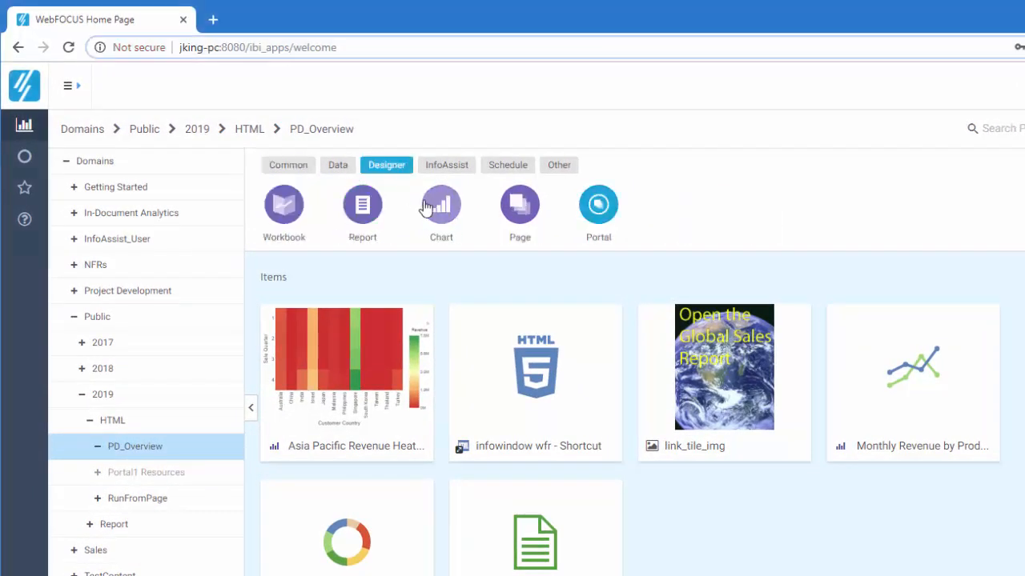
{"action": "left_click", "coordinate": [519, 213]}
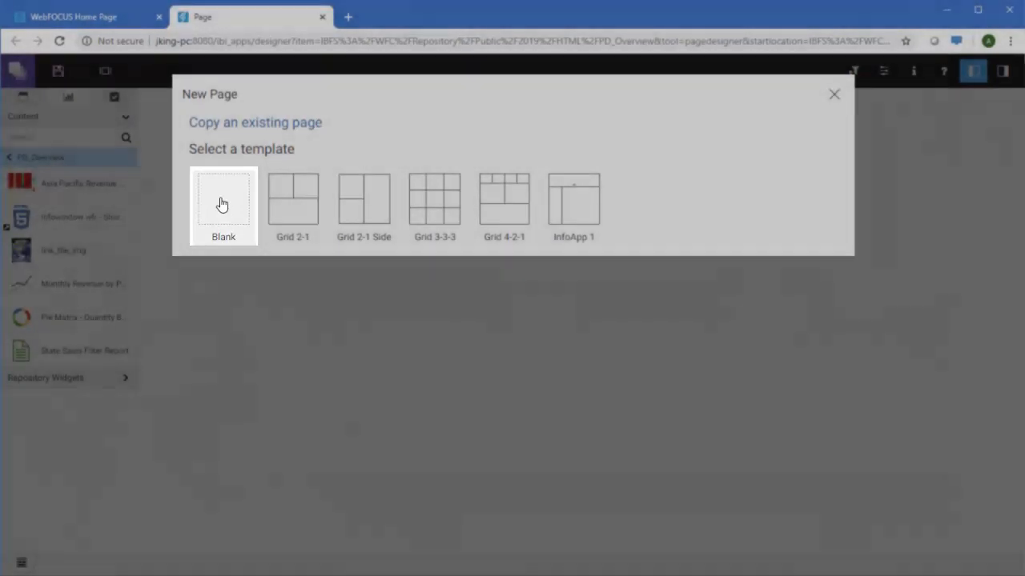
{"action": "left_click", "coordinate": [222, 204]}
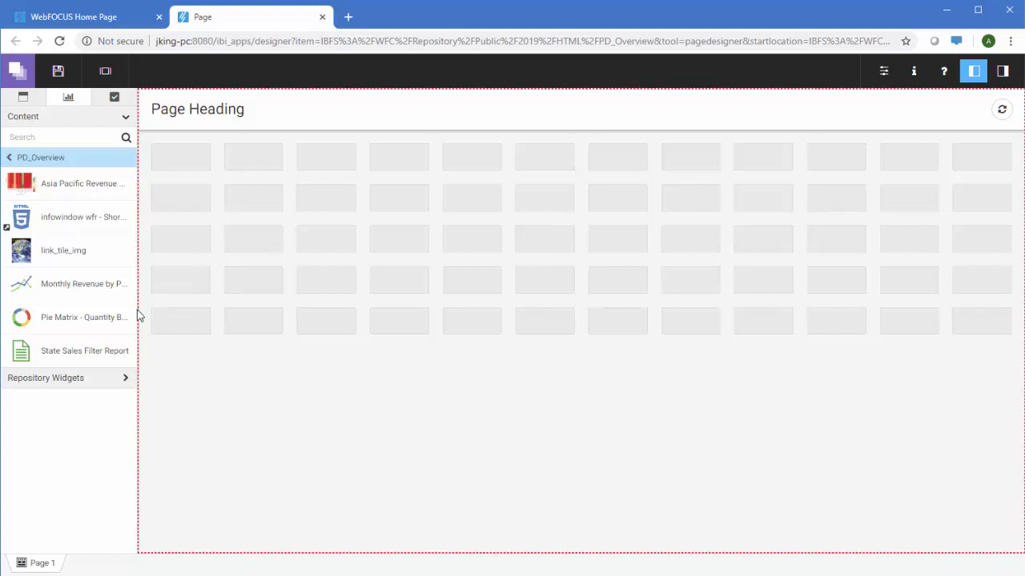
Add the Pie Matrix - Quantity By Region chart at the page's upper-left corner and widen it to eight grid columns.
{"action": "left_click_drag", "start_coordinate": [96, 323], "coordinate": [198, 257]}
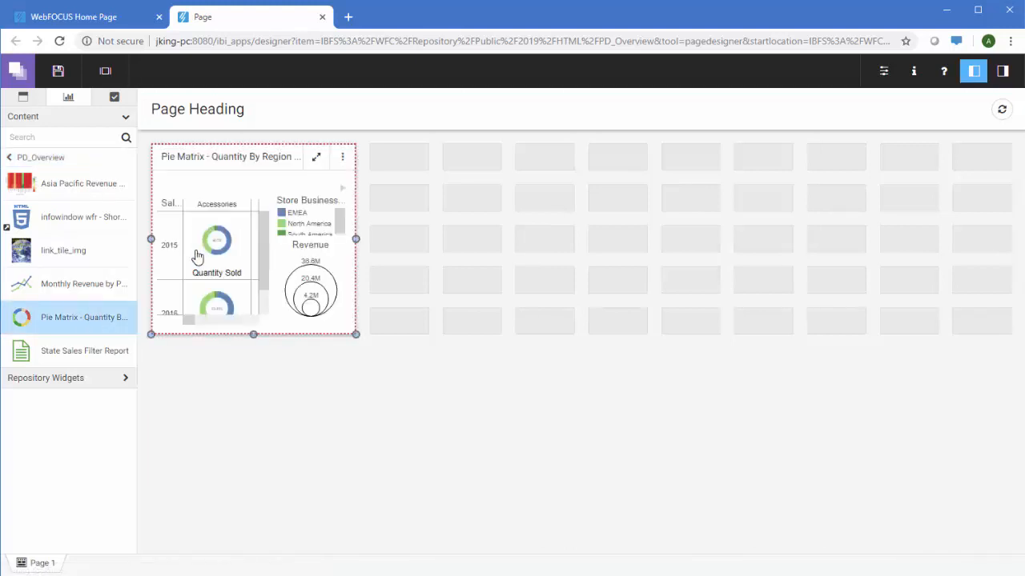
{"action": "left_click_drag", "start_coordinate": [356, 333], "coordinate": [699, 335]}
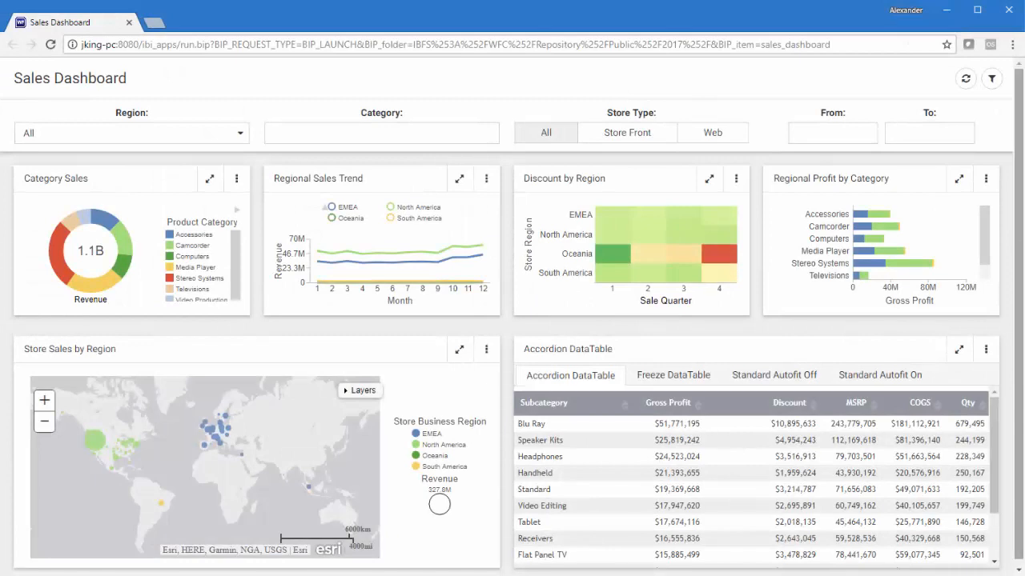
Narrow the Sales Dashboard browser window, examine how the page content rearranges, and restore the full width.
{"action": "left_click_drag", "start_coordinate": [1023, 240], "coordinate": [604, 231]}
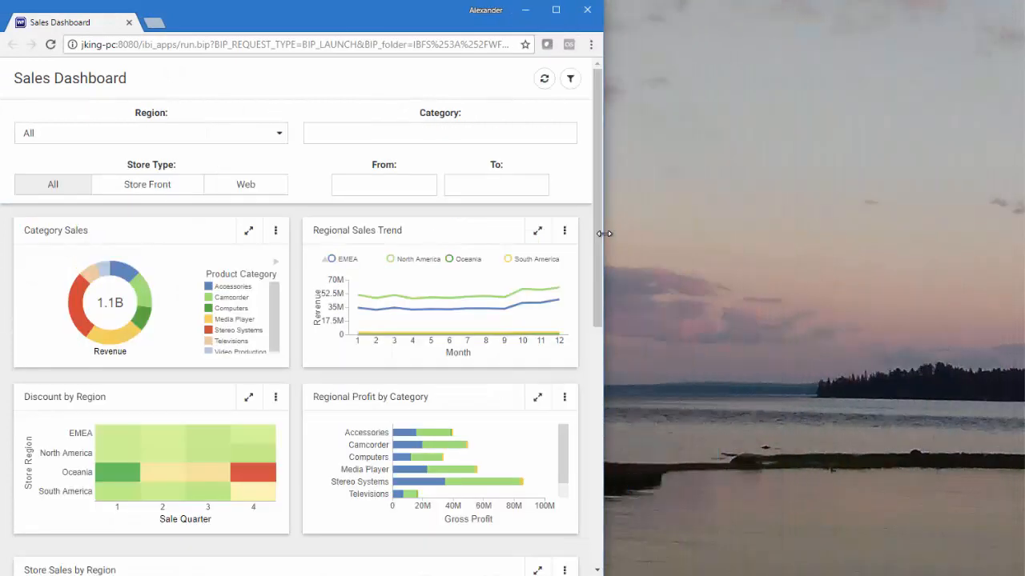
{"action": "scroll", "coordinate": [580, 420], "scroll_direction": "down", "scroll_amount": 2}
{"action": "scroll", "coordinate": [580, 420], "scroll_direction": "down", "scroll_amount": 2}
{"action": "scroll", "coordinate": [584, 383], "scroll_direction": "up", "scroll_amount": 6}
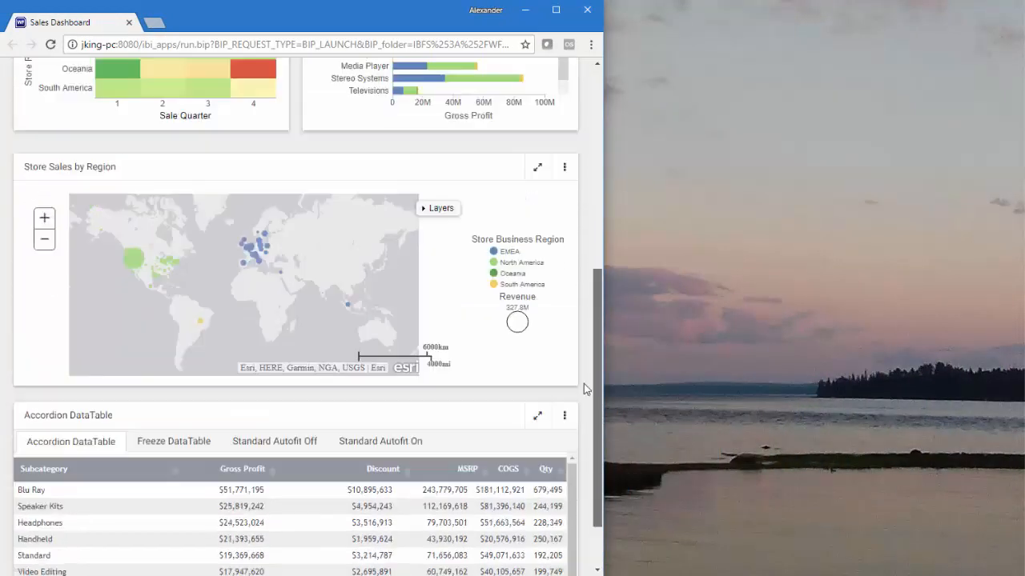
{"action": "left_click_drag", "start_coordinate": [605, 162], "coordinate": [1023, 162]}
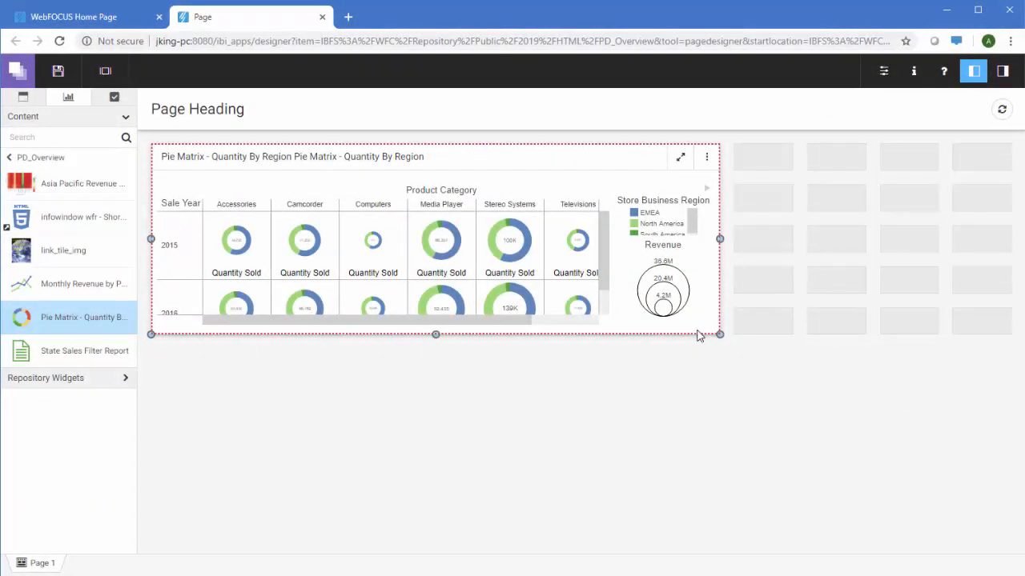
Add the Asia Pacific Revenue Heatmap beside the pie matrix, four columns wide, and Monthly Revenue by Product below it, five columns wide.
{"action": "left_click_drag", "start_coordinate": [57, 183], "coordinate": [767, 215]}
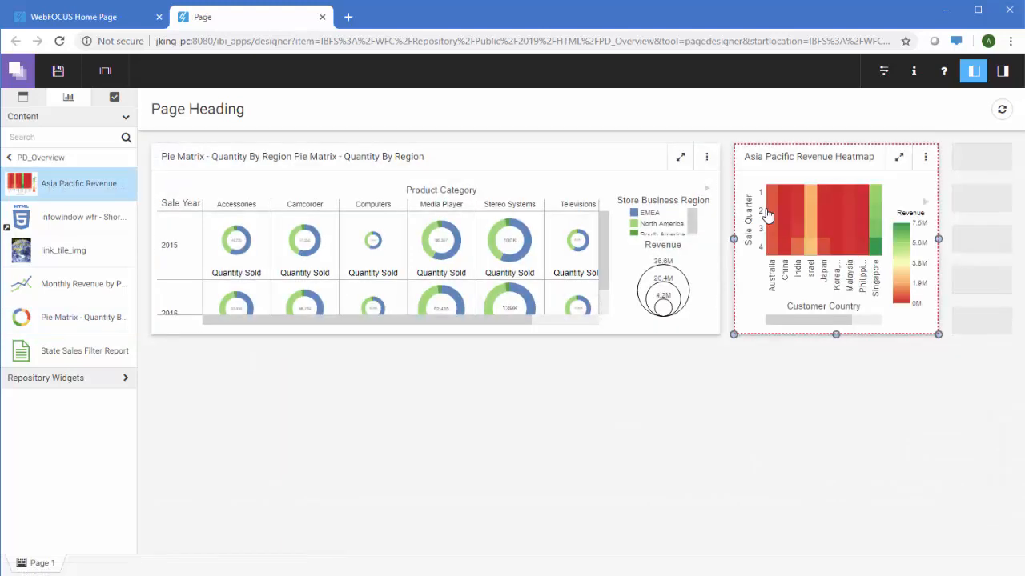
{"action": "left_click_drag", "start_coordinate": [939, 239], "coordinate": [1011, 242]}
{"action": "left_click_drag", "start_coordinate": [66, 289], "coordinate": [202, 337]}
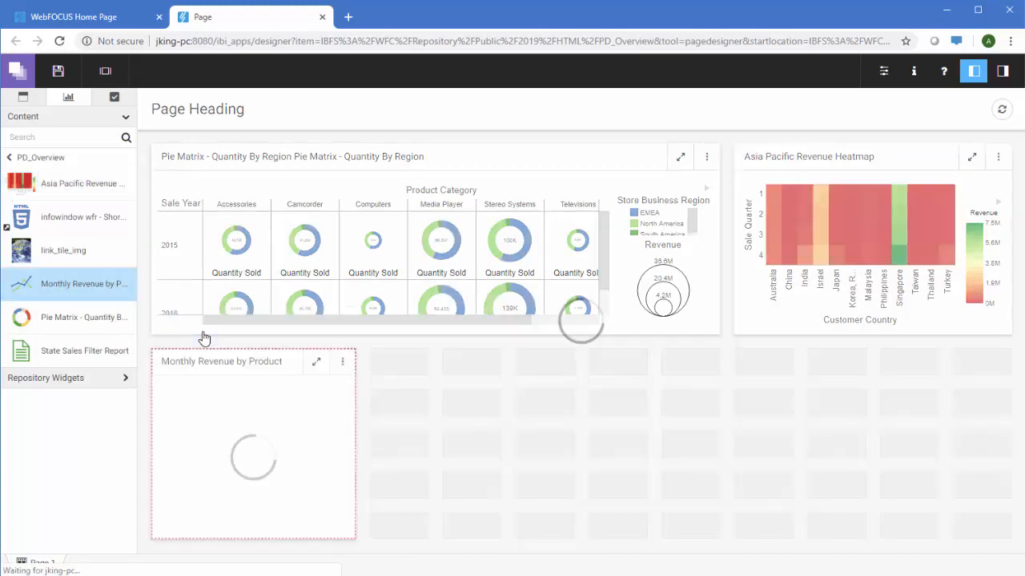
{"action": "left_click", "coordinate": [324, 445]}
{"action": "left_click_drag", "start_coordinate": [355, 443], "coordinate": [496, 430]}
Add an Explorer repository widget in the upper-left area of the blank page.
{"action": "left_click", "coordinate": [87, 381]}
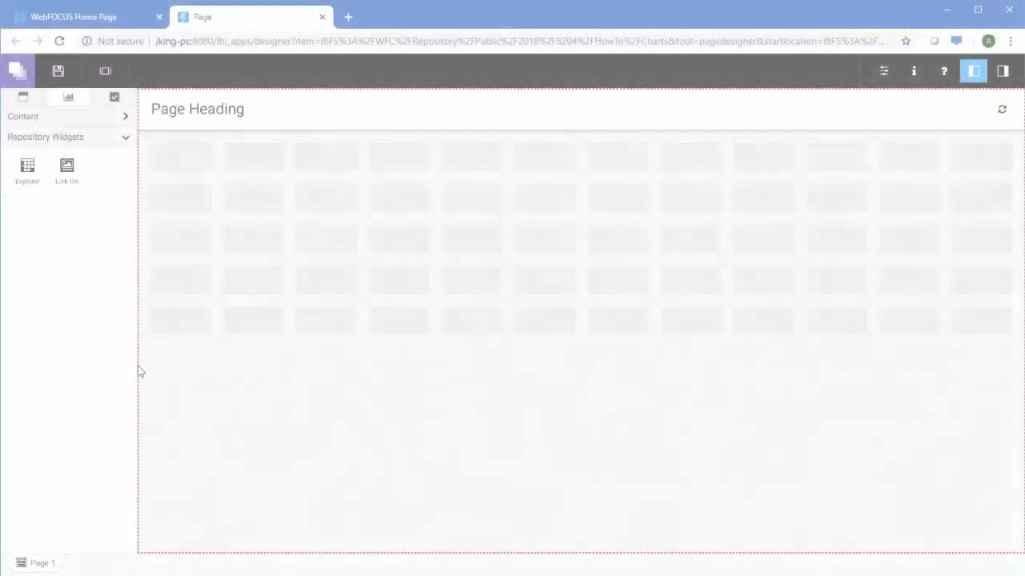
{"action": "left_click_drag", "start_coordinate": [27, 172], "coordinate": [211, 221]}
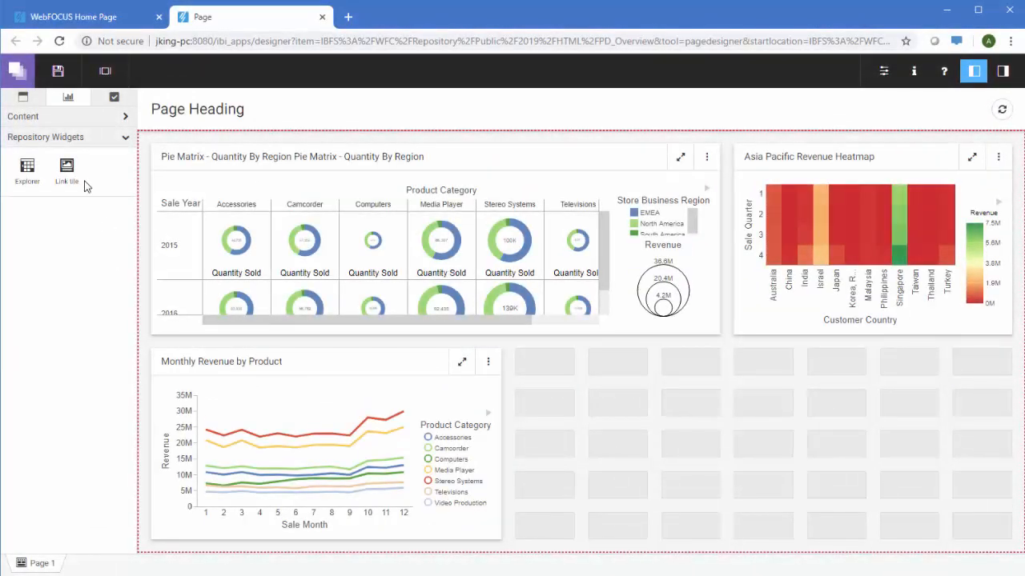
Add a Link tile beside the Monthly Revenue by Product panel and set its background to link_tile_img.
{"action": "left_click_drag", "start_coordinate": [67, 174], "coordinate": [568, 400]}
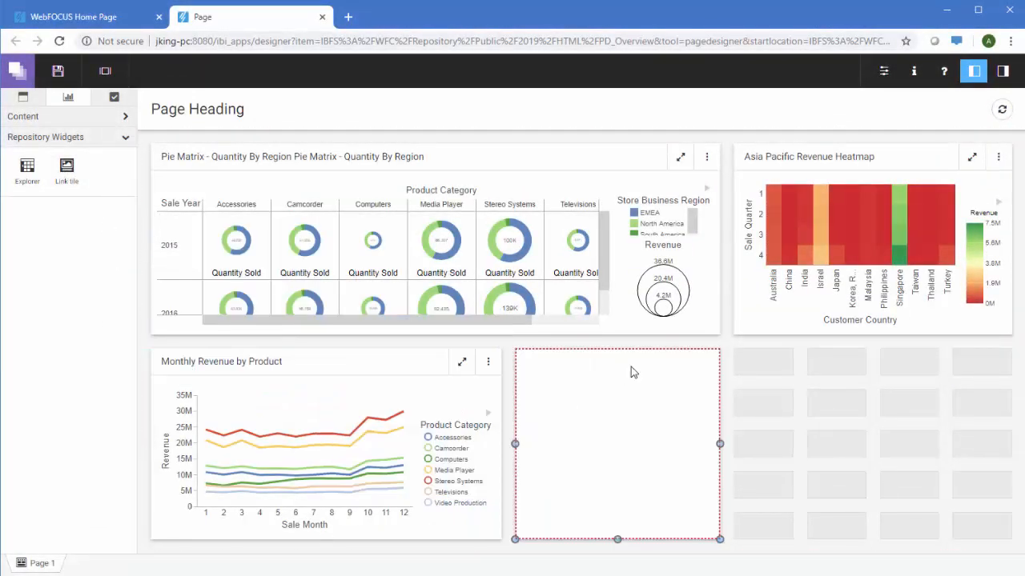
{"action": "left_click", "coordinate": [1002, 70]}
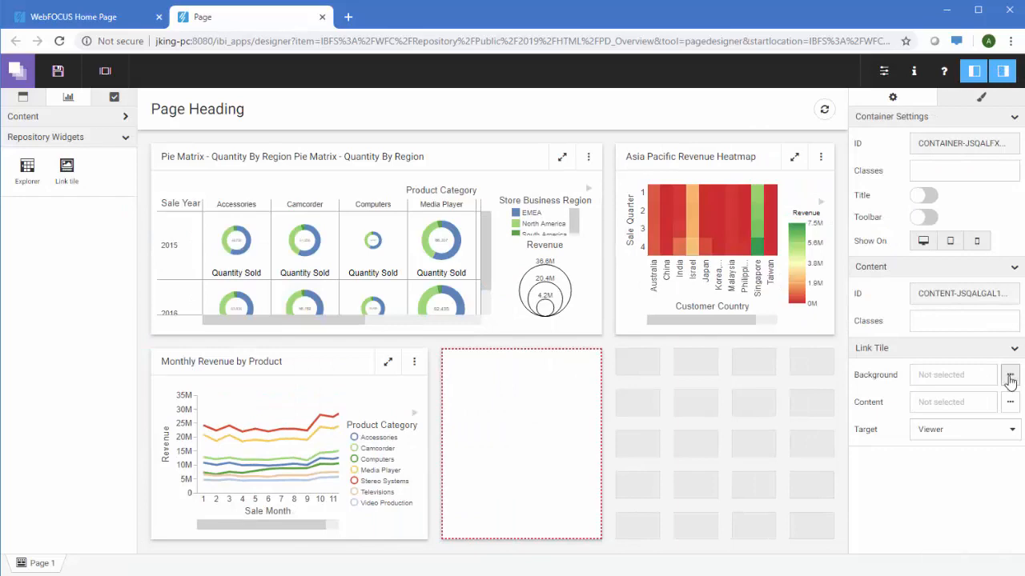
{"action": "left_click", "coordinate": [1010, 380]}
{"action": "left_click", "coordinate": [587, 280]}
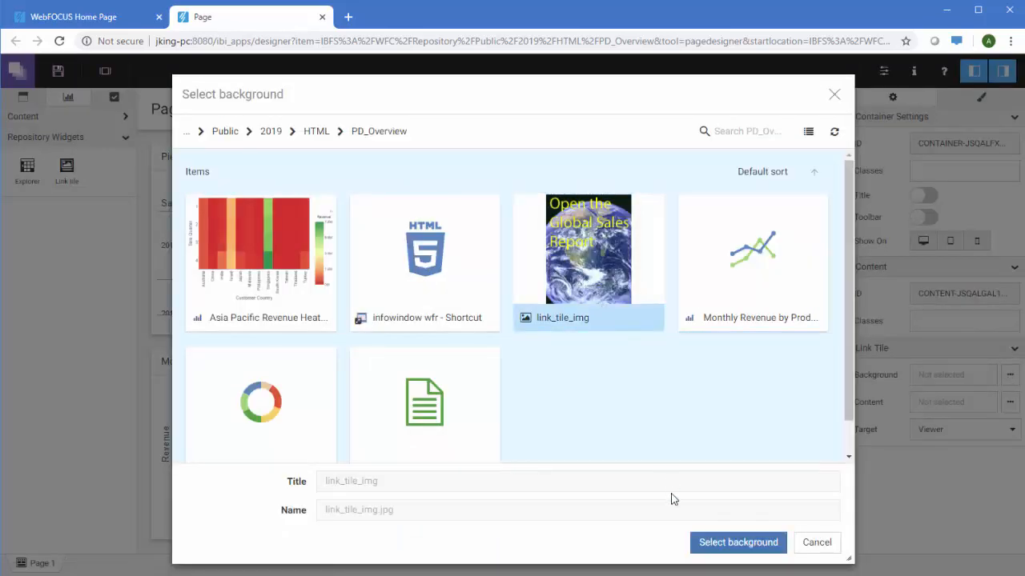
{"action": "left_click", "coordinate": [721, 549]}
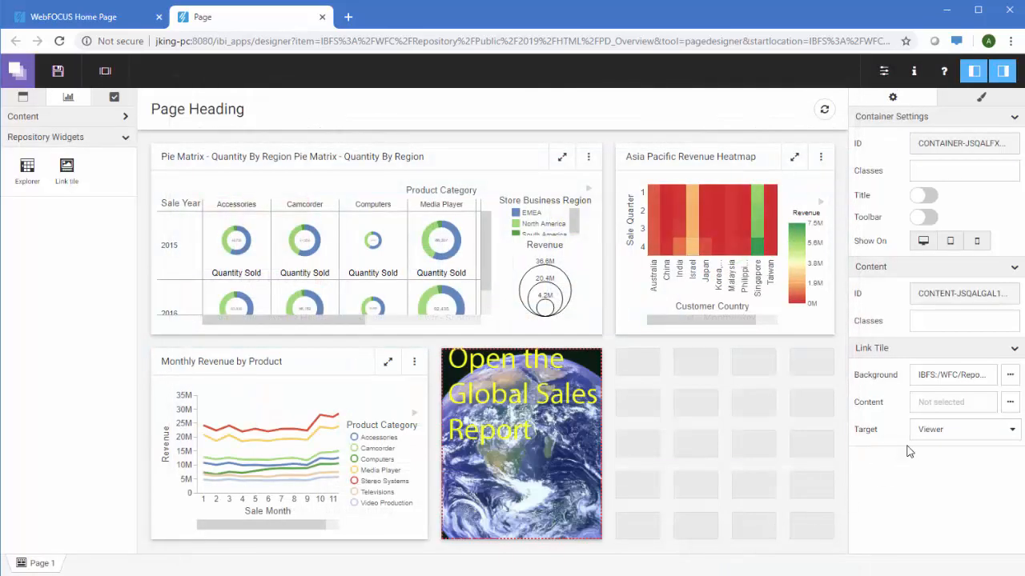
Set the link tile's content to infowindow wfr - Shortcut from the PD_Overview folder.
{"action": "left_click", "coordinate": [1009, 402]}
{"action": "left_click", "coordinate": [388, 298]}
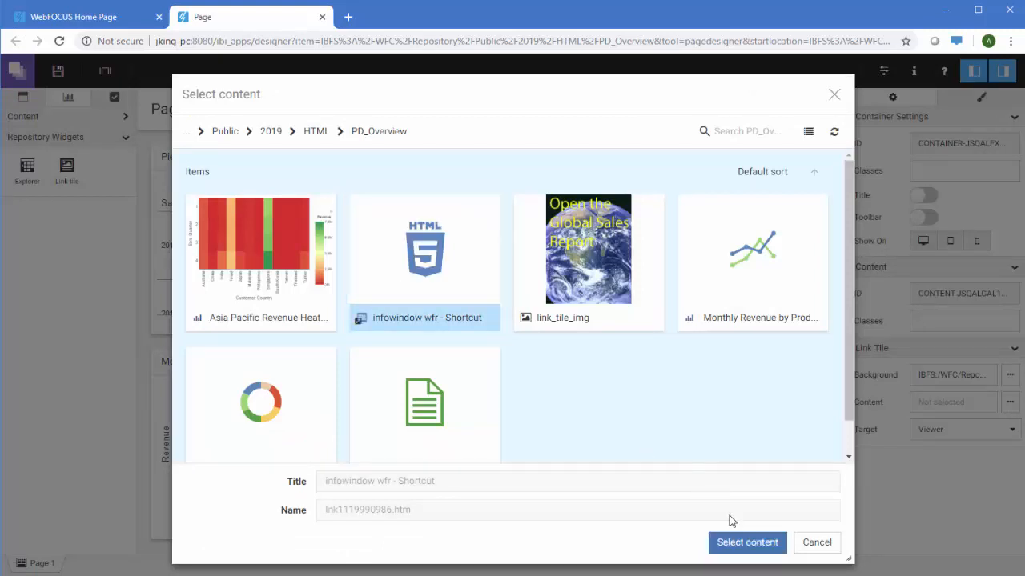
{"action": "left_click", "coordinate": [743, 547]}
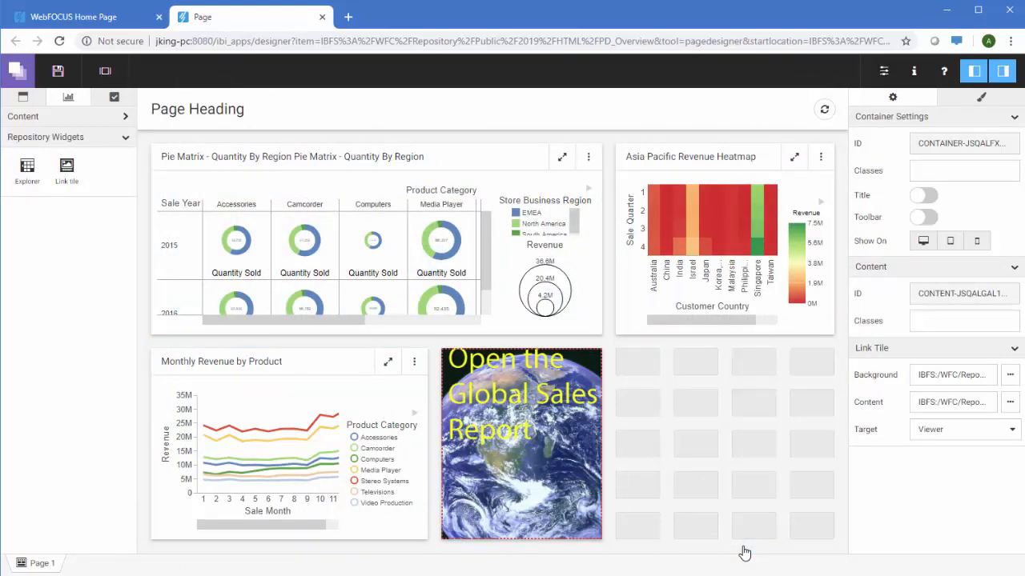
Insert a new section below the existing section that holds the charts.
{"action": "left_click", "coordinate": [34, 101]}
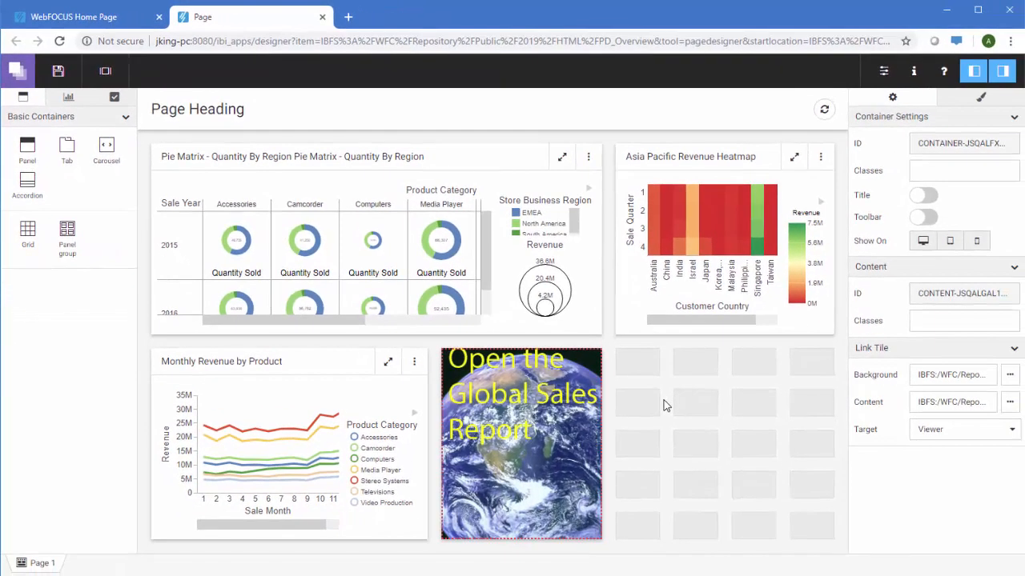
{"action": "right_click", "coordinate": [663, 406]}
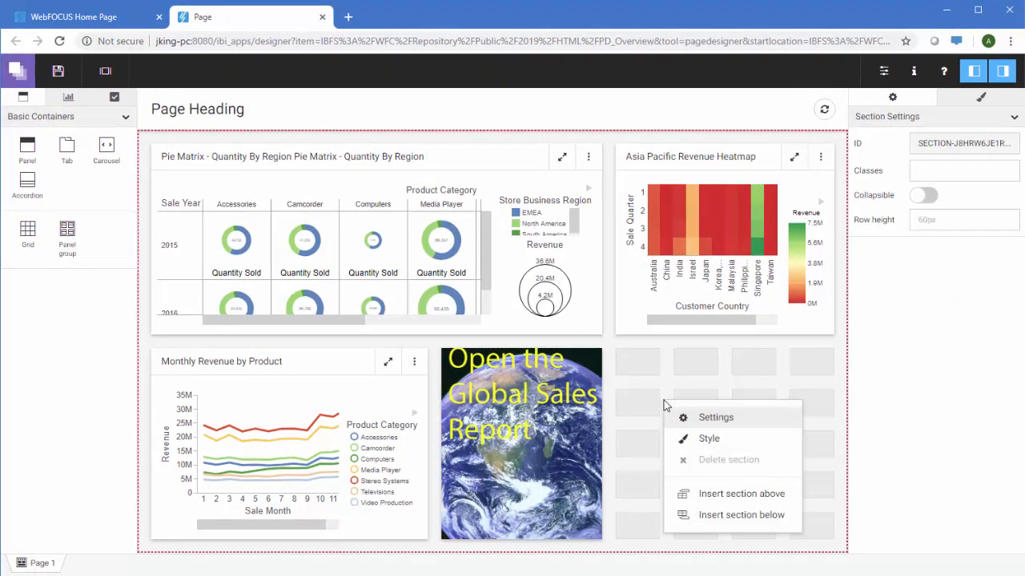
{"action": "left_click", "coordinate": [716, 515]}
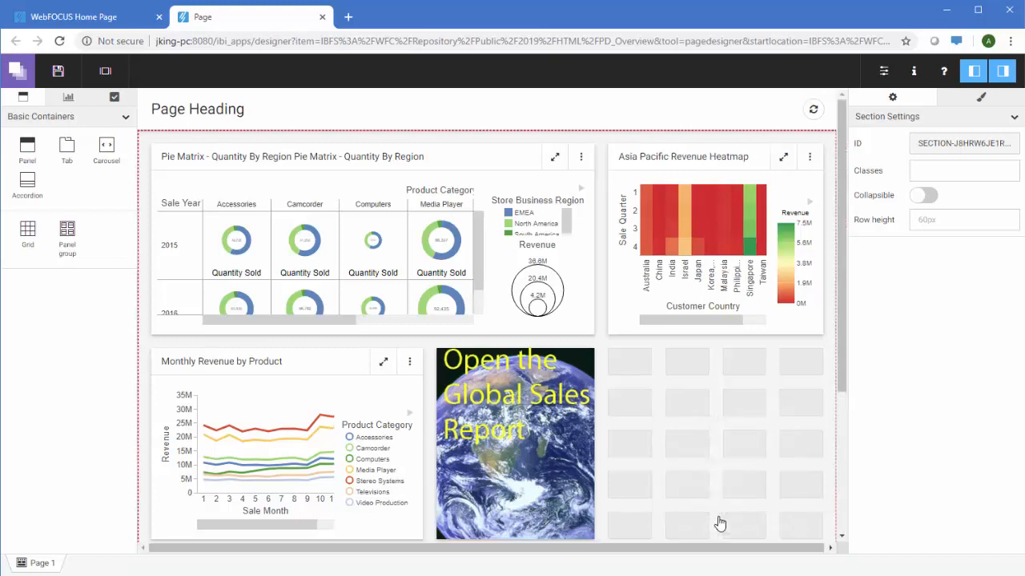
Make the chart section collapsible, and collapse and expand it to test the control.
{"action": "left_click", "coordinate": [920, 196]}
{"action": "scroll", "coordinate": [697, 220], "scroll_direction": "down", "scroll_amount": 3}
{"action": "left_click", "coordinate": [486, 316]}
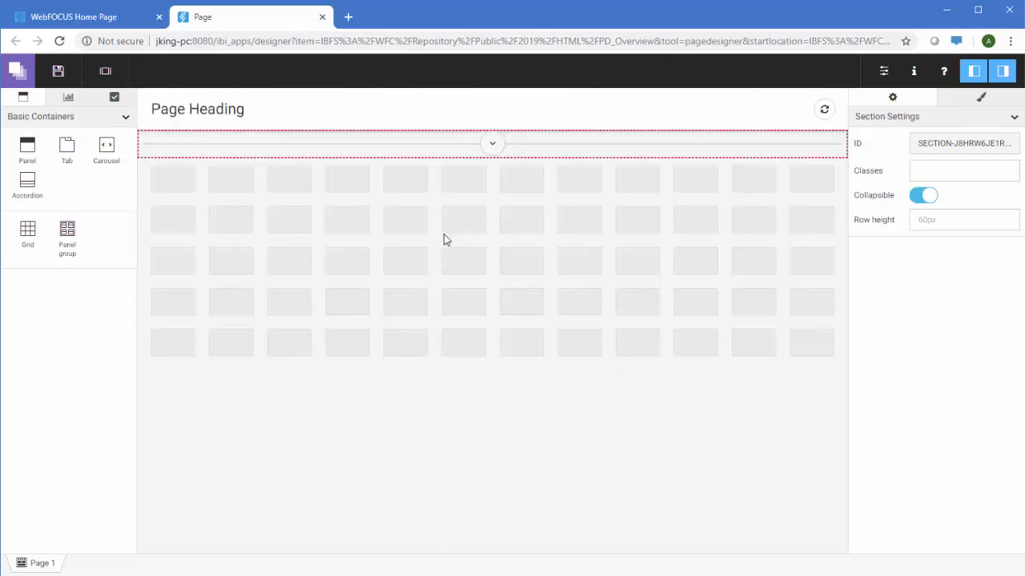
{"action": "left_click", "coordinate": [493, 145]}
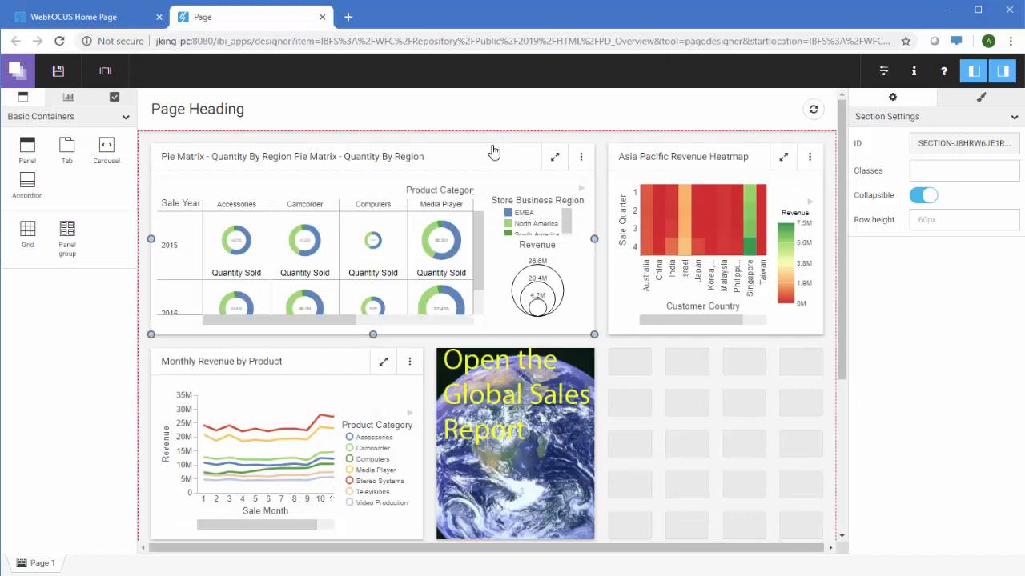
Add Subcategory Scatterplot to the Monthly Revenue by Product panel as a carousel slide and switch back to the first slide.
{"action": "left_click", "coordinate": [68, 98]}
{"action": "left_click_drag", "start_coordinate": [50, 388], "coordinate": [238, 412]}
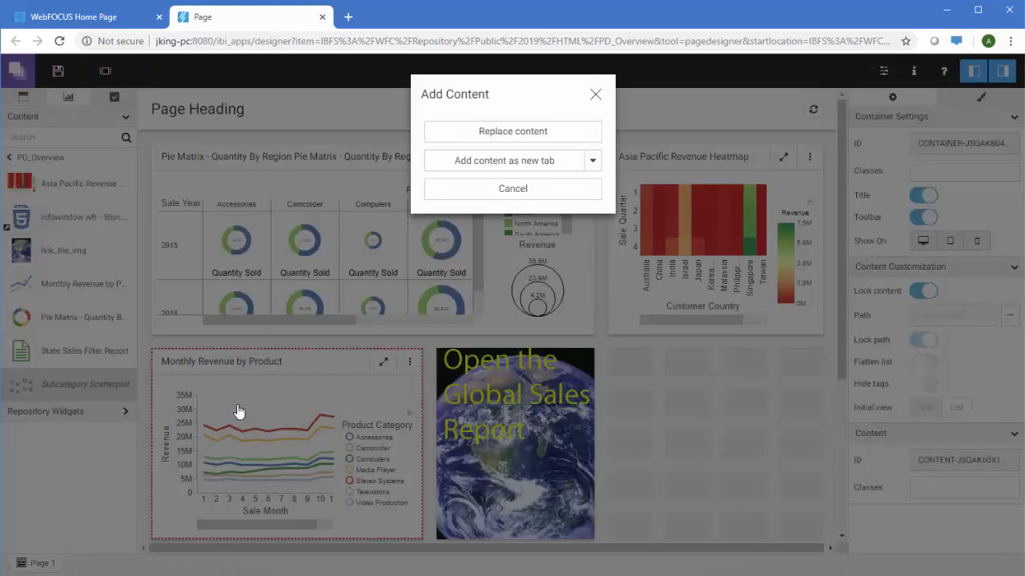
{"action": "left_click", "coordinate": [593, 160]}
{"action": "left_click", "coordinate": [567, 212]}
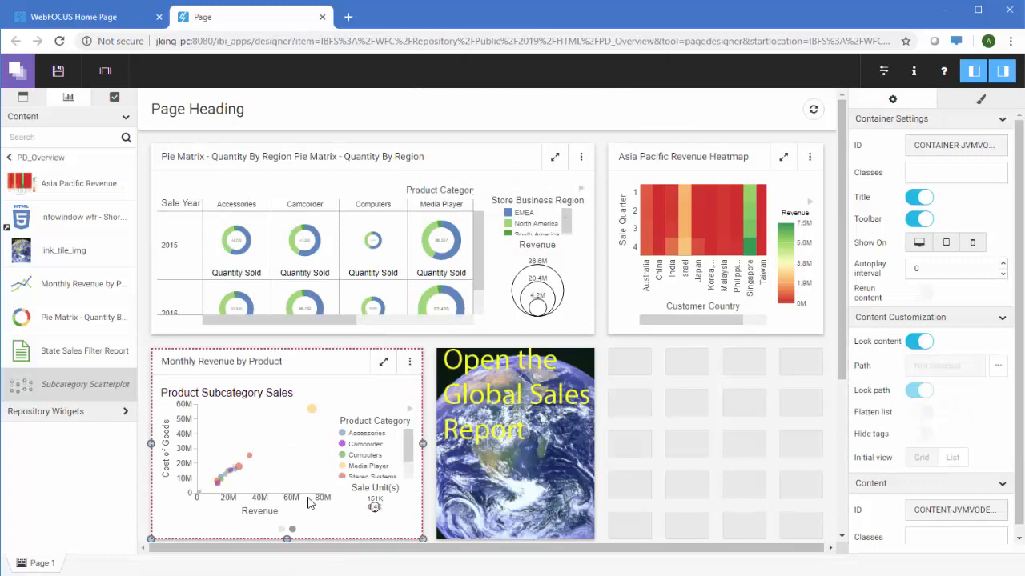
{"action": "left_click", "coordinate": [281, 530]}
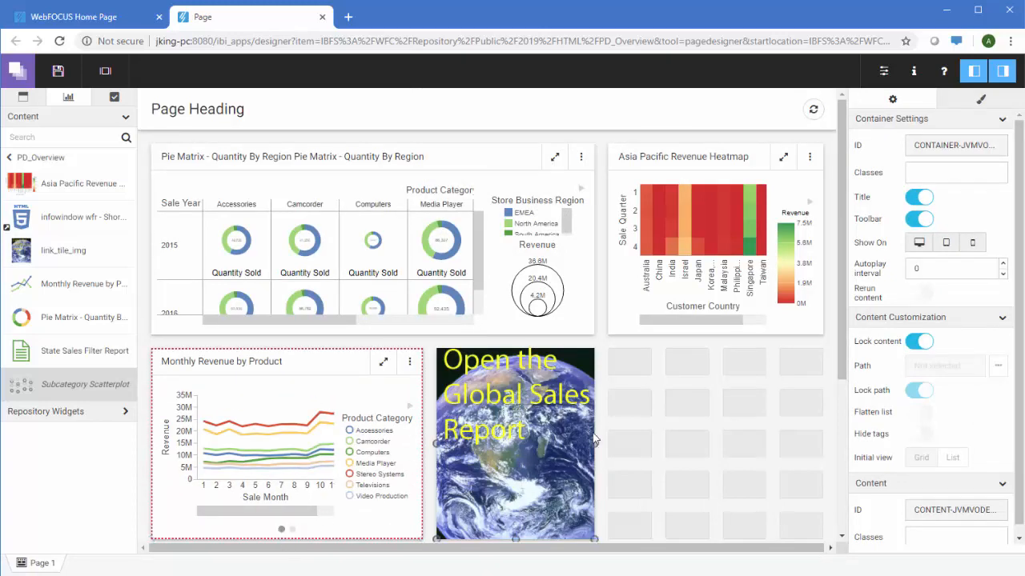
Add State Sales Filter Report to the new section below the charts and widen it to the section's full width.
{"action": "scroll", "coordinate": [687, 399], "scroll_direction": "down", "scroll_amount": 3}
{"action": "left_click_drag", "start_coordinate": [65, 352], "coordinate": [189, 437]}
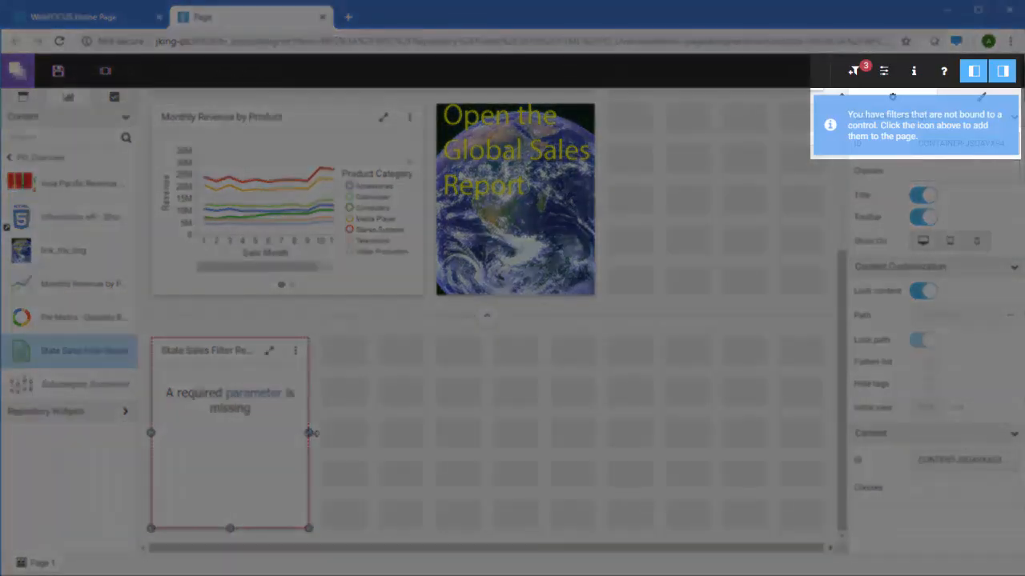
{"action": "left_click_drag", "start_coordinate": [310, 433], "coordinate": [815, 445]}
Add the three unbound filters to the page and convert the Store Type control to a button set.
{"action": "scroll", "coordinate": [807, 450], "scroll_direction": "up", "scroll_amount": 3}
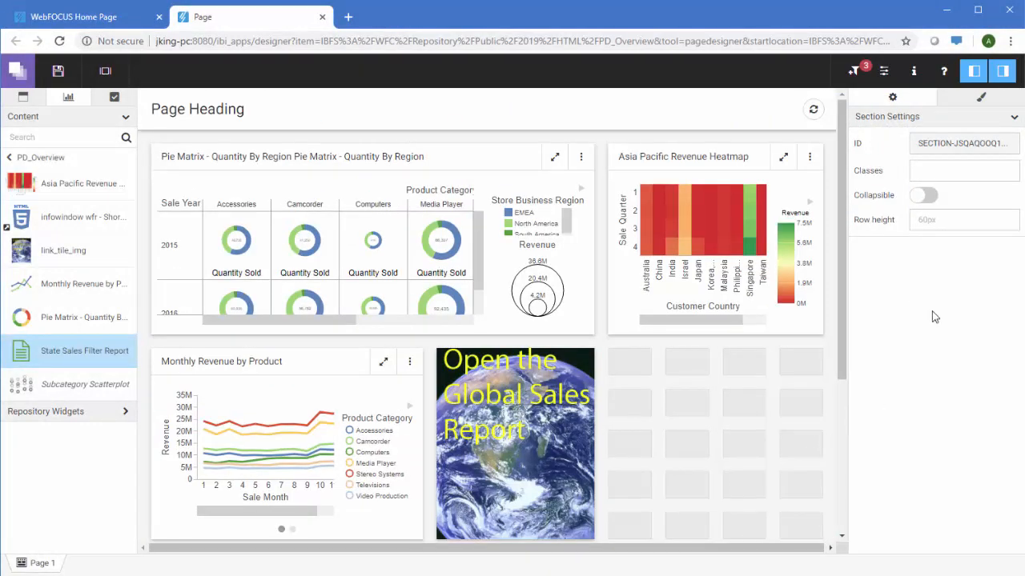
{"action": "left_click", "coordinate": [853, 72]}
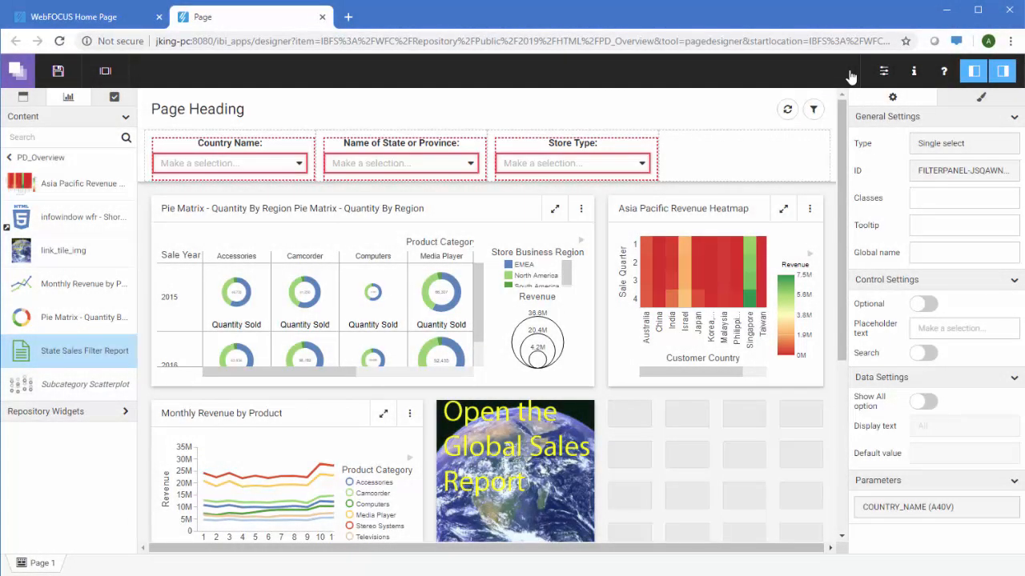
{"action": "right_click", "coordinate": [604, 155]}
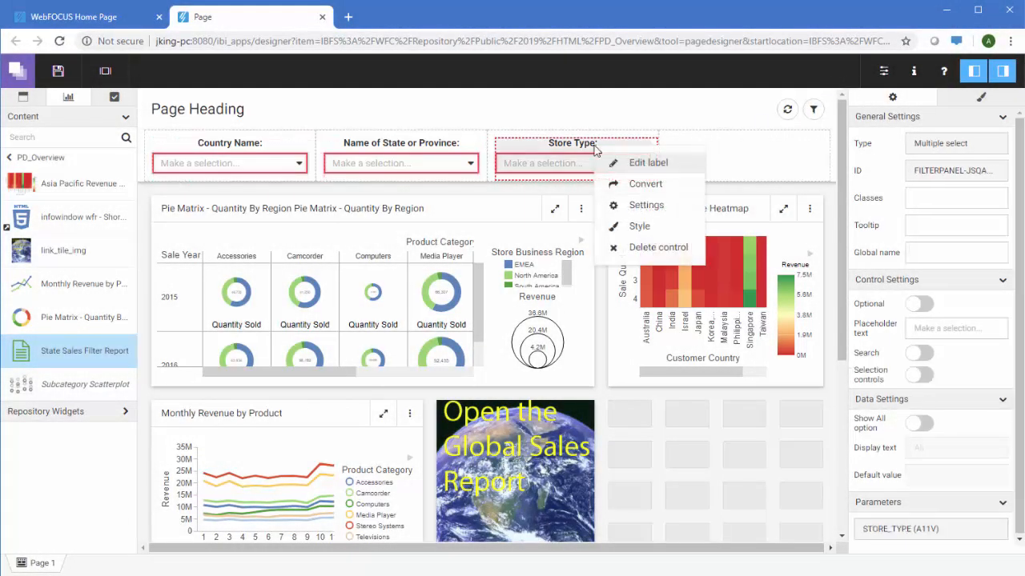
{"action": "left_click", "coordinate": [647, 190]}
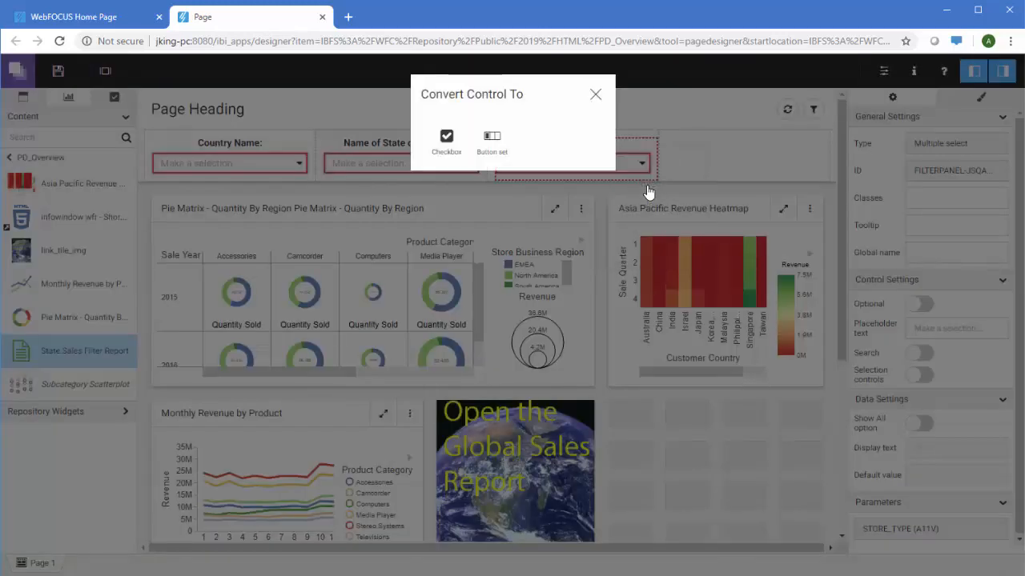
{"action": "left_click", "coordinate": [492, 141]}
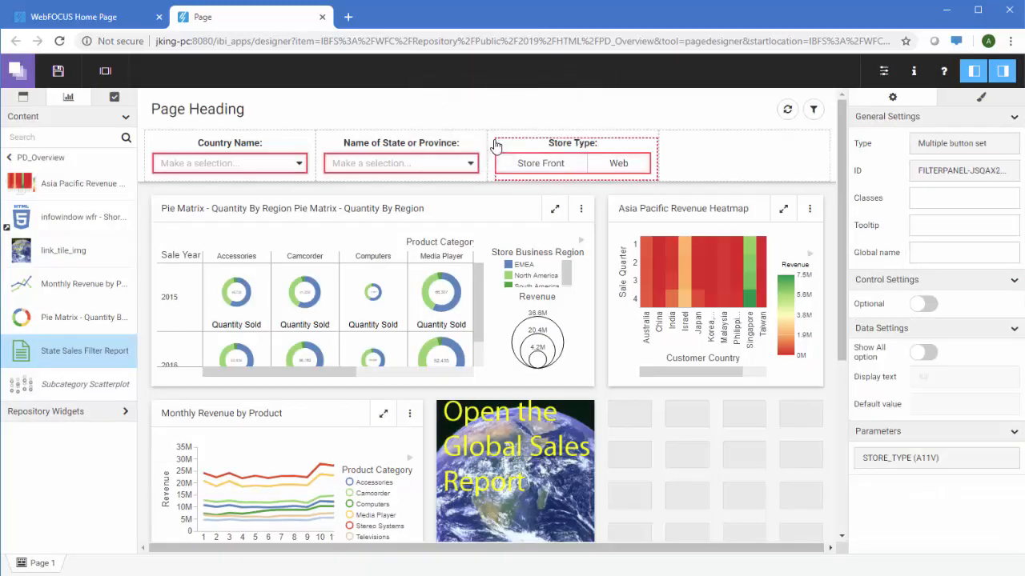
Check the page's quick filter type options without changing them, and turn on the Show All option for the Store Type button set.
{"action": "left_click", "coordinate": [883, 71]}
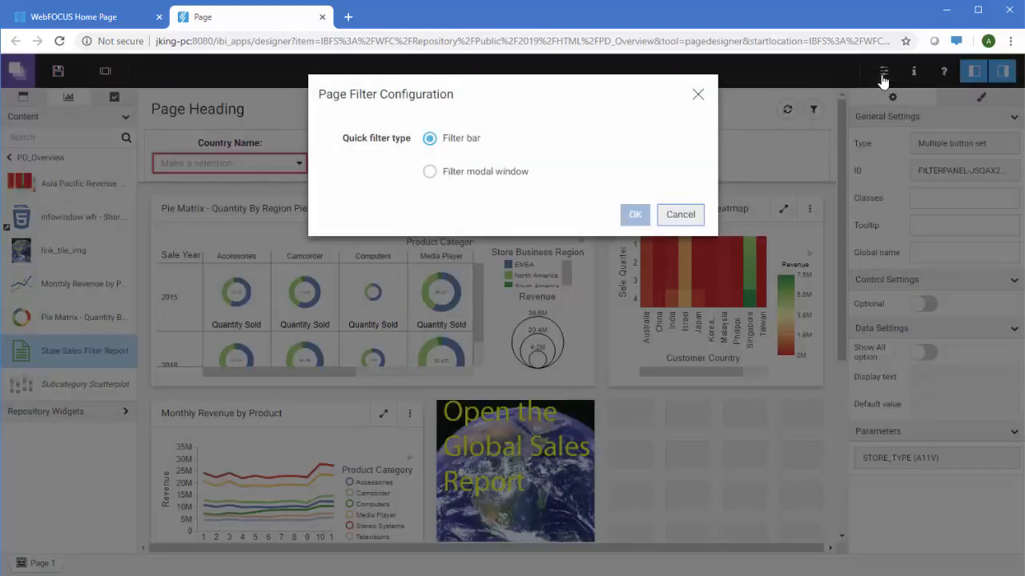
{"action": "left_click", "coordinate": [698, 95]}
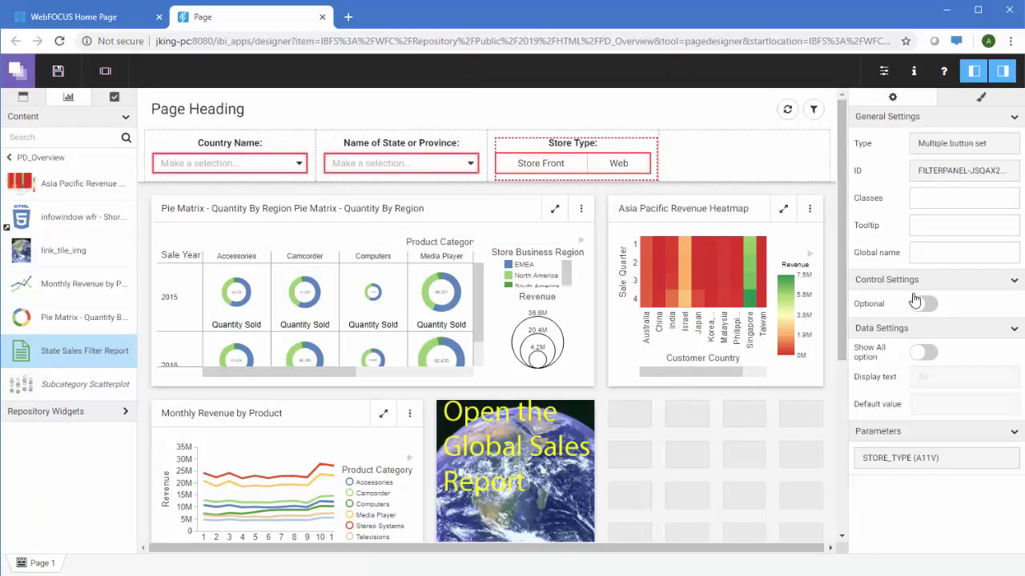
{"action": "left_click", "coordinate": [924, 354]}
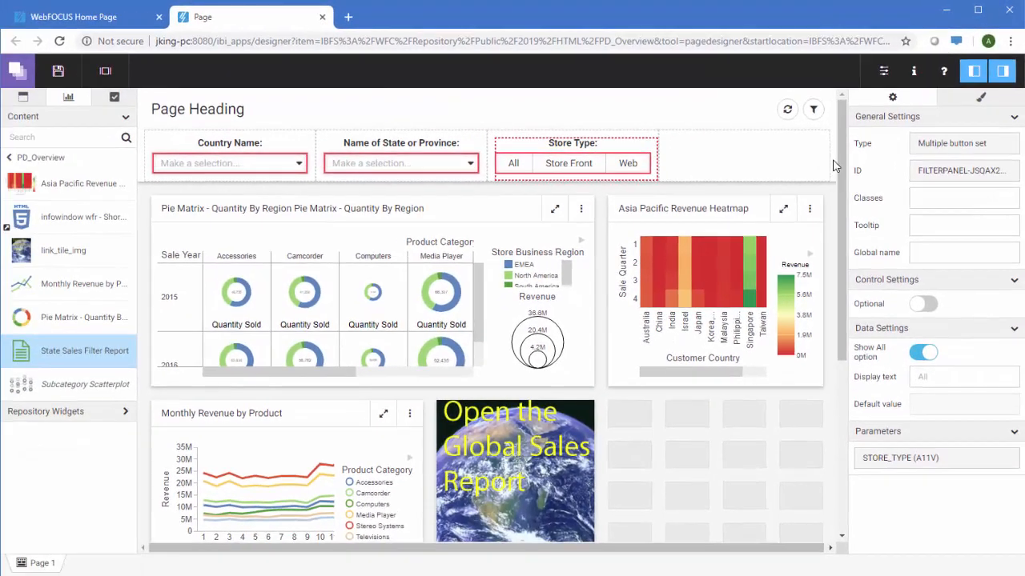
Change the filter bar's grid type to 3 column.
{"action": "left_click", "coordinate": [799, 196]}
{"action": "left_click", "coordinate": [825, 164]}
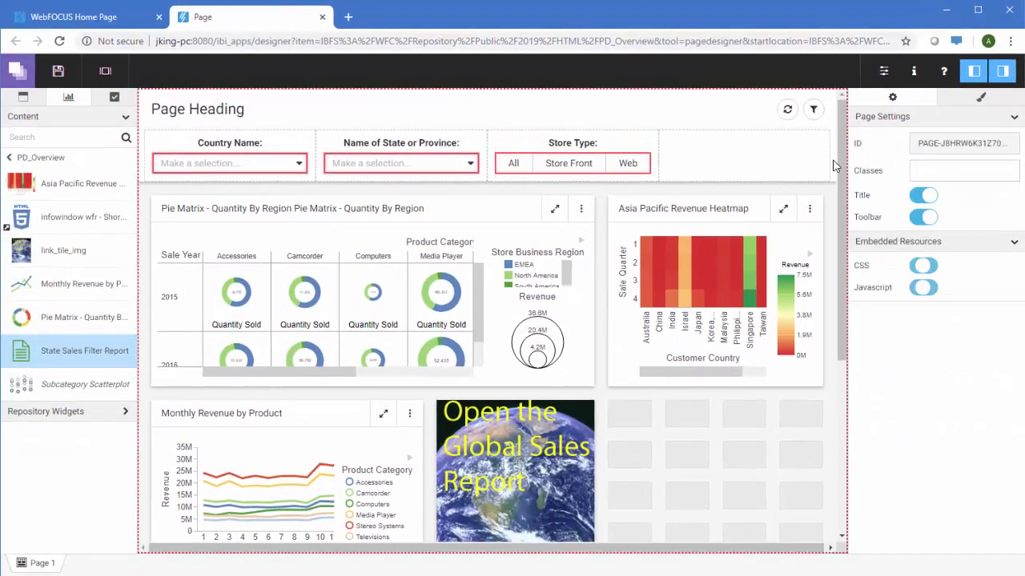
{"action": "left_click", "coordinate": [171, 141]}
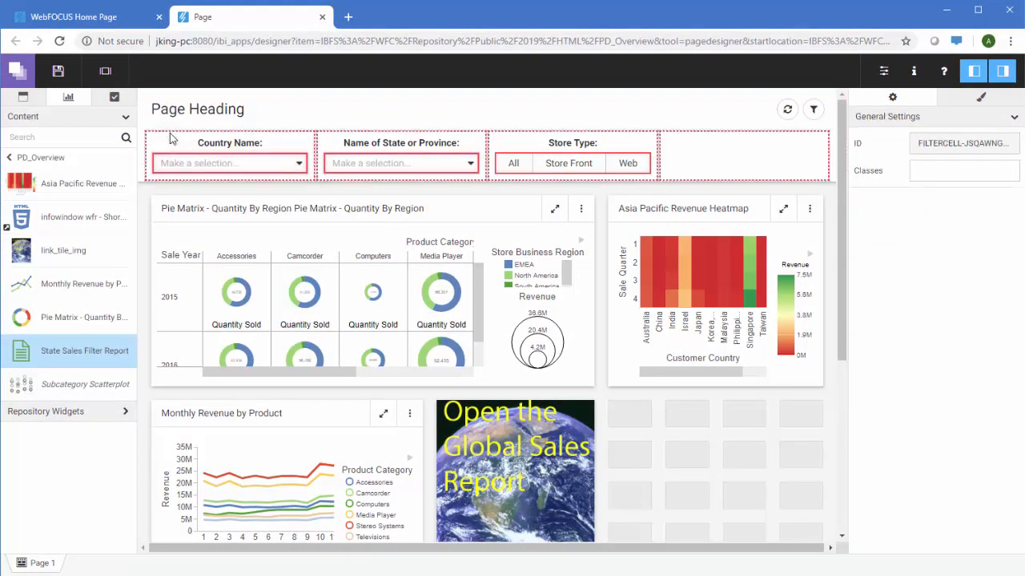
{"action": "left_click", "coordinate": [980, 97]}
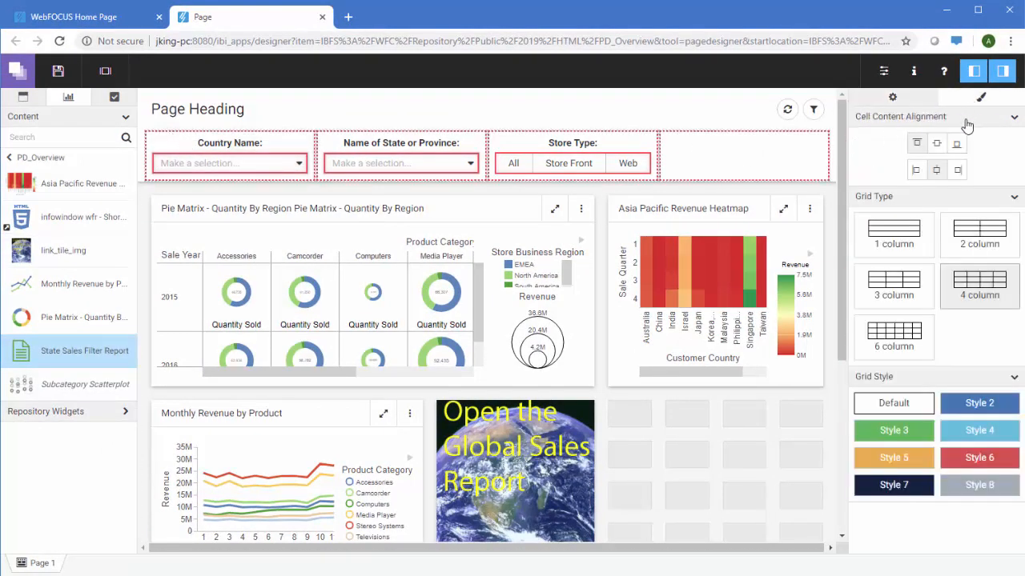
{"action": "left_click", "coordinate": [912, 287]}
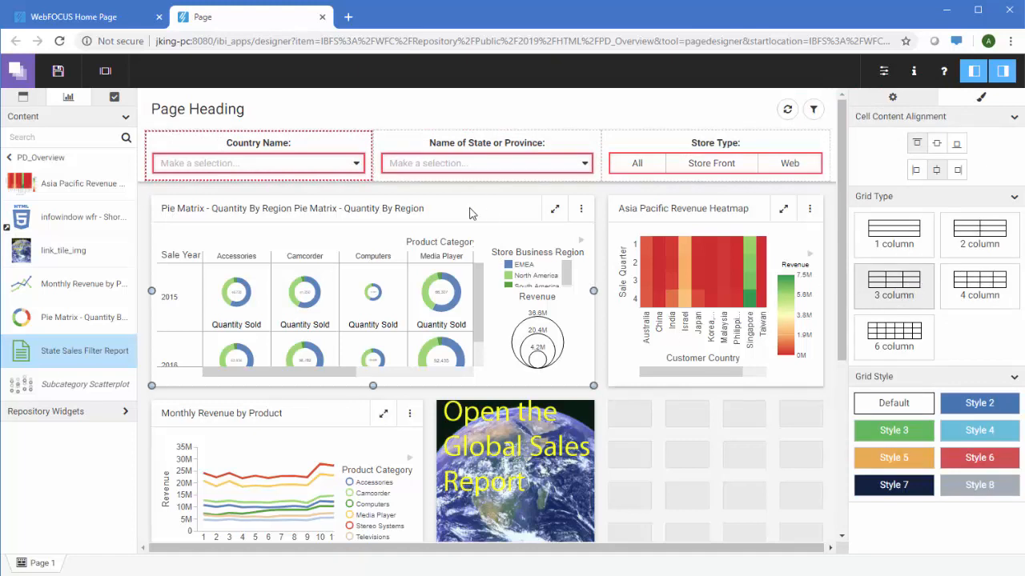
Hide the title of the Pie Matrix container and apply container Style 6 to it.
{"action": "left_click", "coordinate": [594, 386]}
{"action": "left_click", "coordinate": [907, 98]}
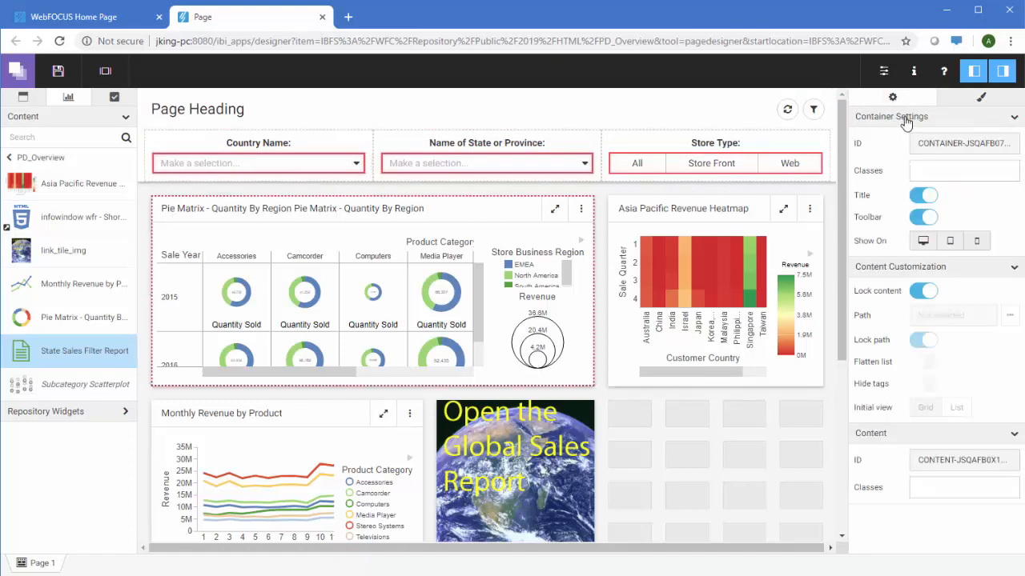
{"action": "left_click", "coordinate": [920, 196]}
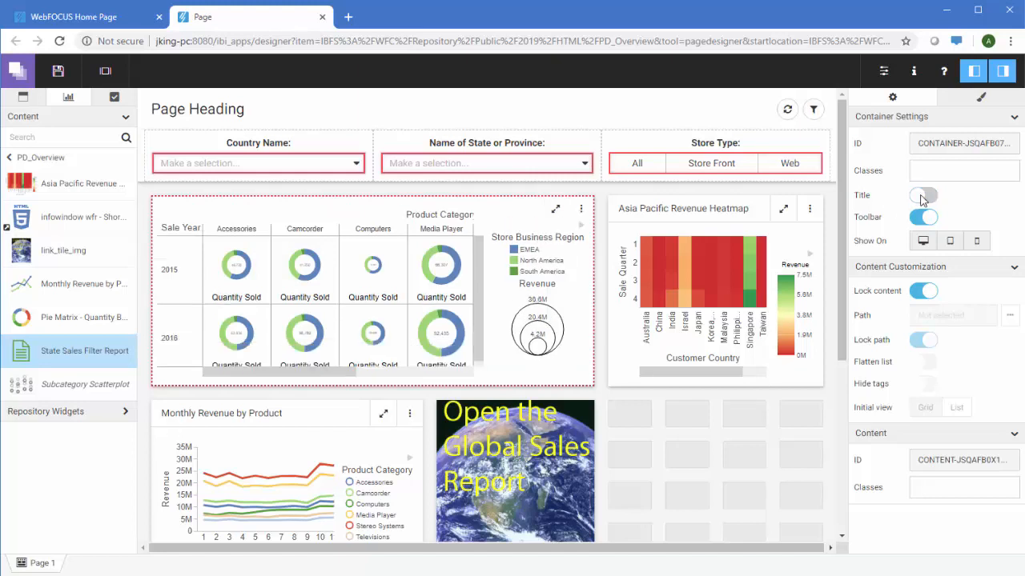
{"action": "left_click", "coordinate": [975, 99]}
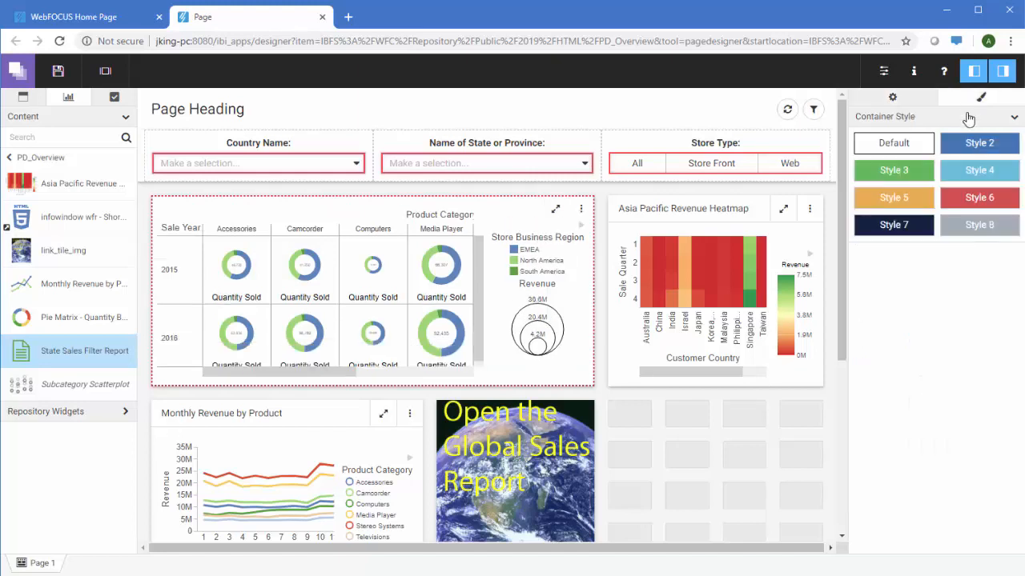
{"action": "left_click", "coordinate": [984, 201]}
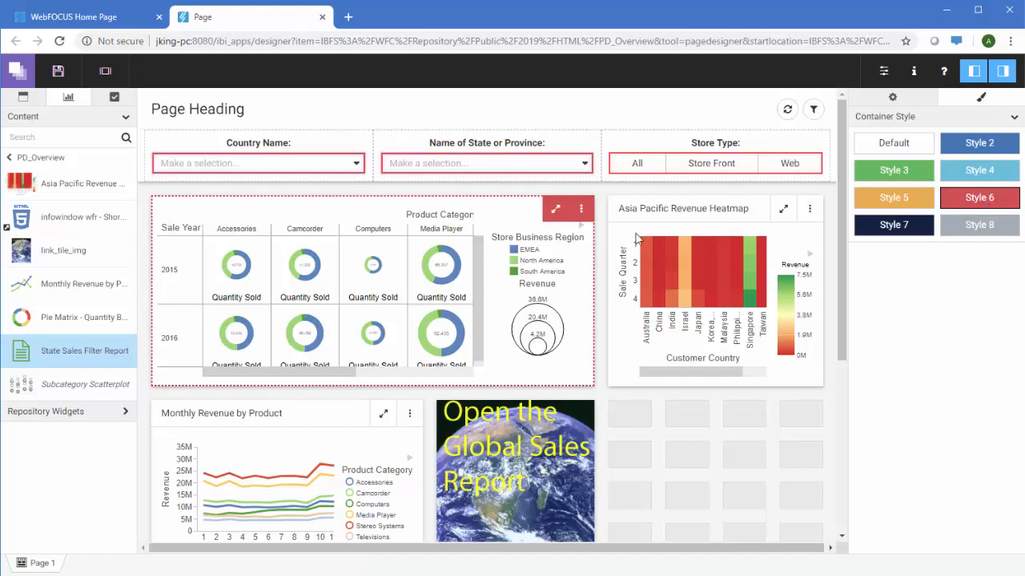
Add Submit and Reset buttons to the filter bar and place them side by side below the state or province filter.
{"action": "left_click", "coordinate": [115, 97]}
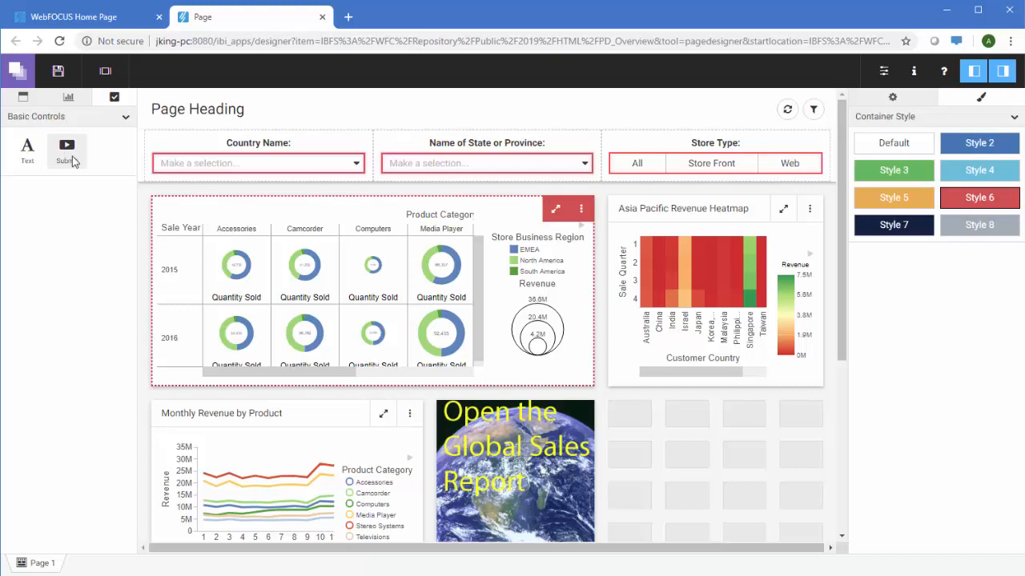
{"action": "left_click_drag", "start_coordinate": [70, 156], "coordinate": [154, 182]}
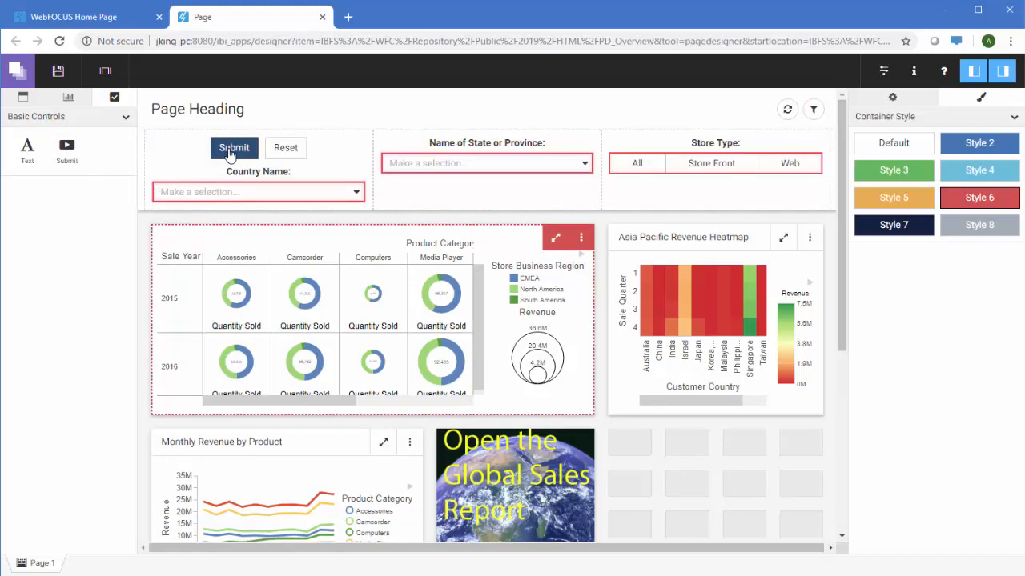
{"action": "left_click_drag", "start_coordinate": [231, 158], "coordinate": [441, 198]}
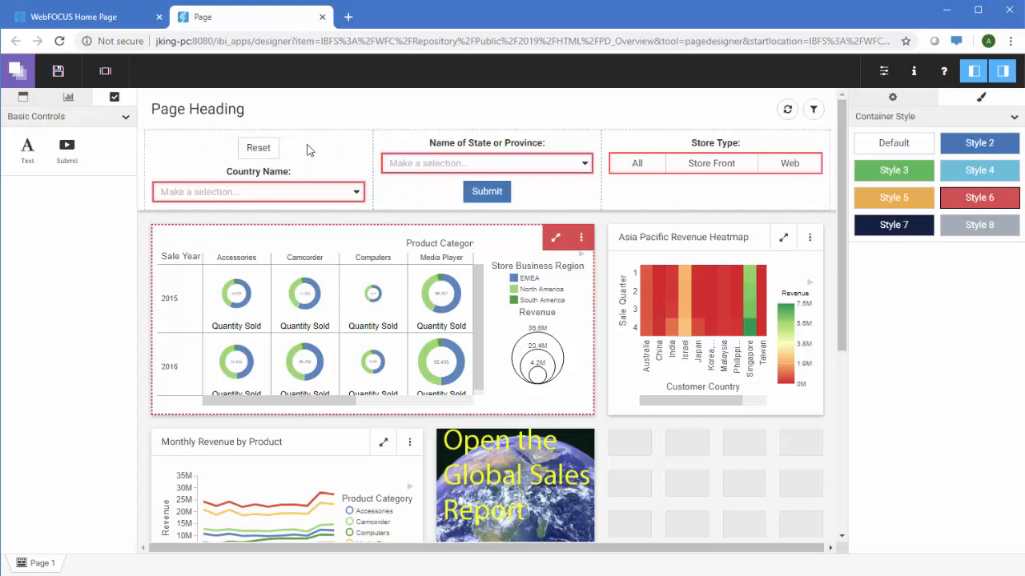
{"action": "left_click_drag", "start_coordinate": [261, 152], "coordinate": [534, 202]}
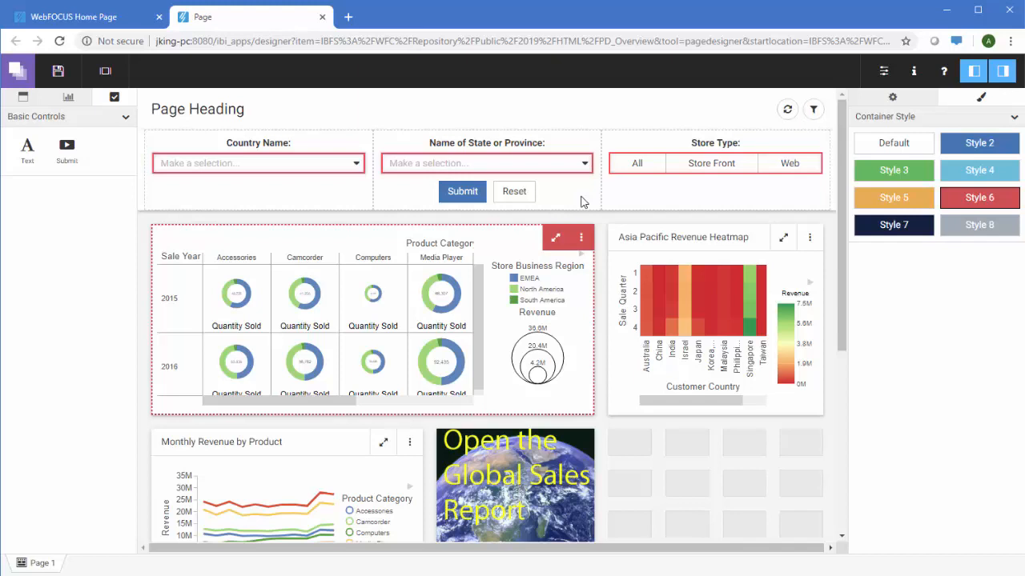
Change the page heading to "Sales Dashboard" and the middle filter's label to "Name of State, Region, or Province:".
{"action": "left_click", "coordinate": [281, 112]}
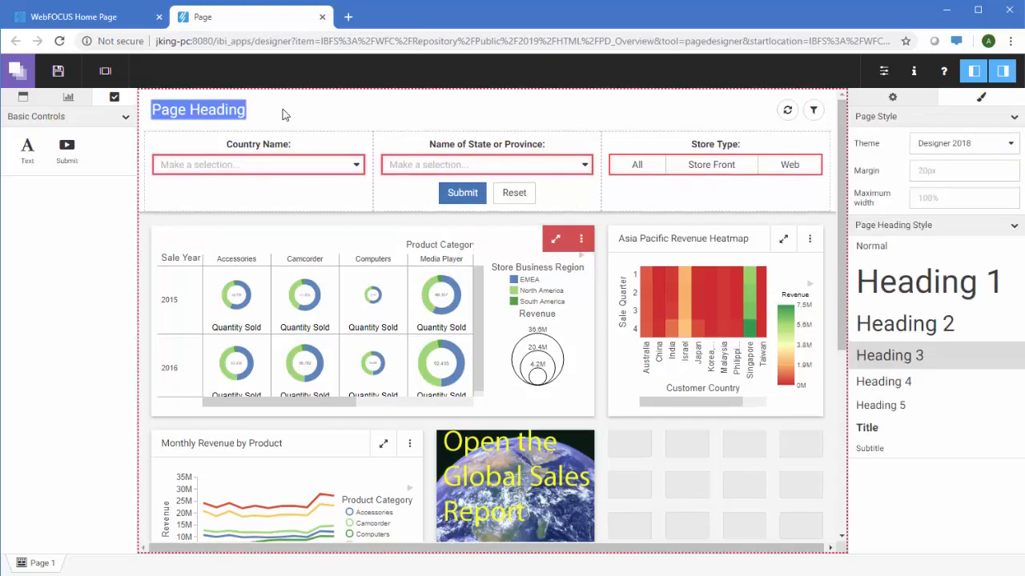
{"action": "type", "text": "Sales Dashboard"}
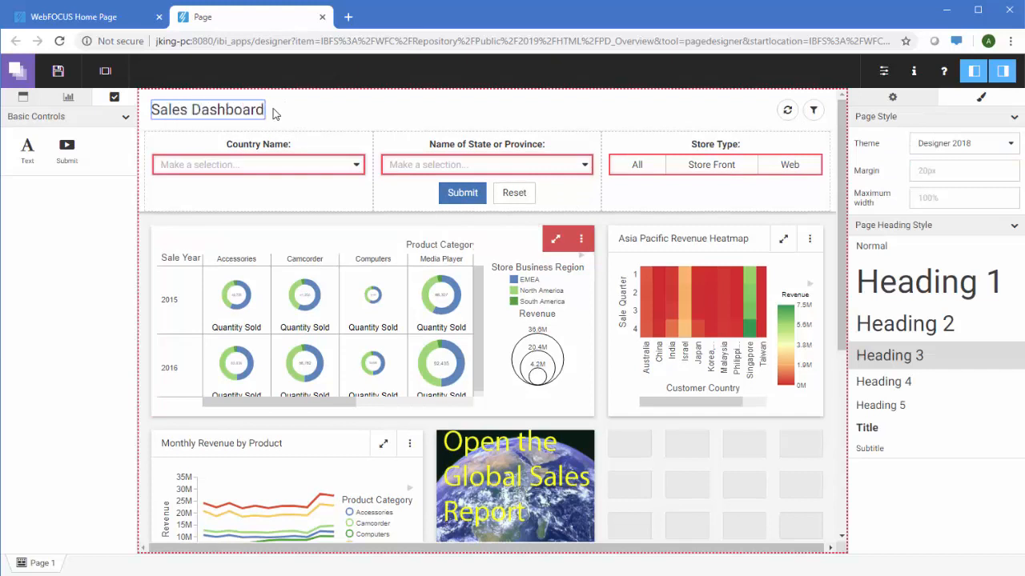
{"action": "left_click", "coordinate": [446, 147]}
{"action": "left_click", "coordinate": [443, 147]}
{"action": "type", "text": ", Region,"}
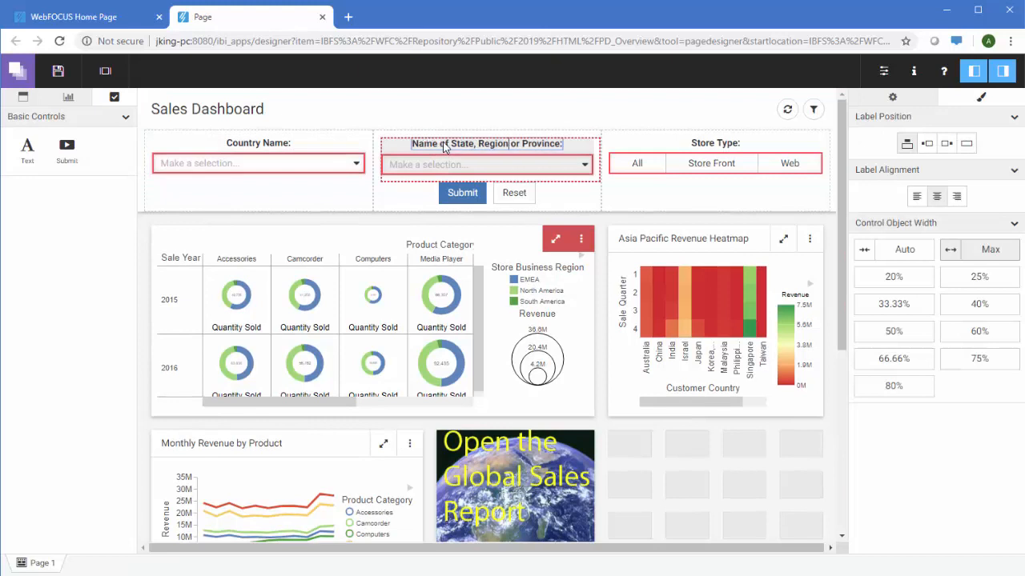
{"action": "left_click", "coordinate": [465, 112]}
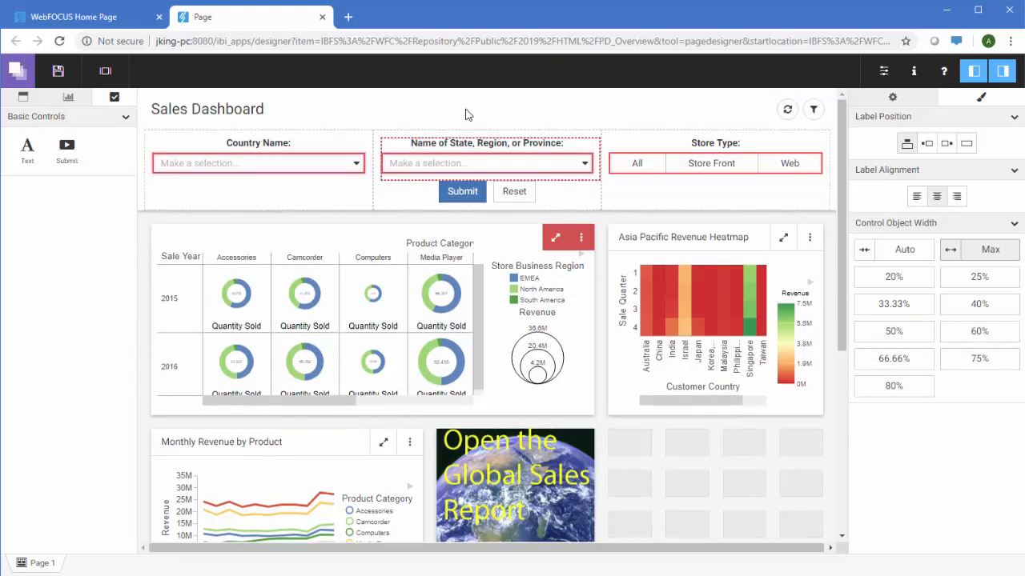
{"action": "left_click", "coordinate": [465, 112]}
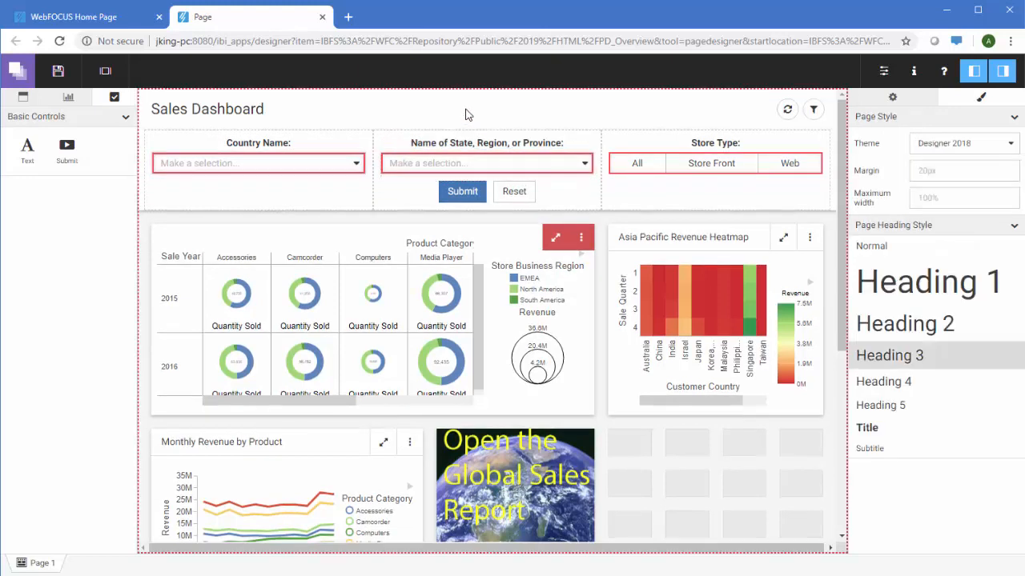
Preview the page and submit the filters Italy, Toscana and Veneto, and All store types to test the State Sales Filter Report.
{"action": "left_click", "coordinate": [112, 73]}
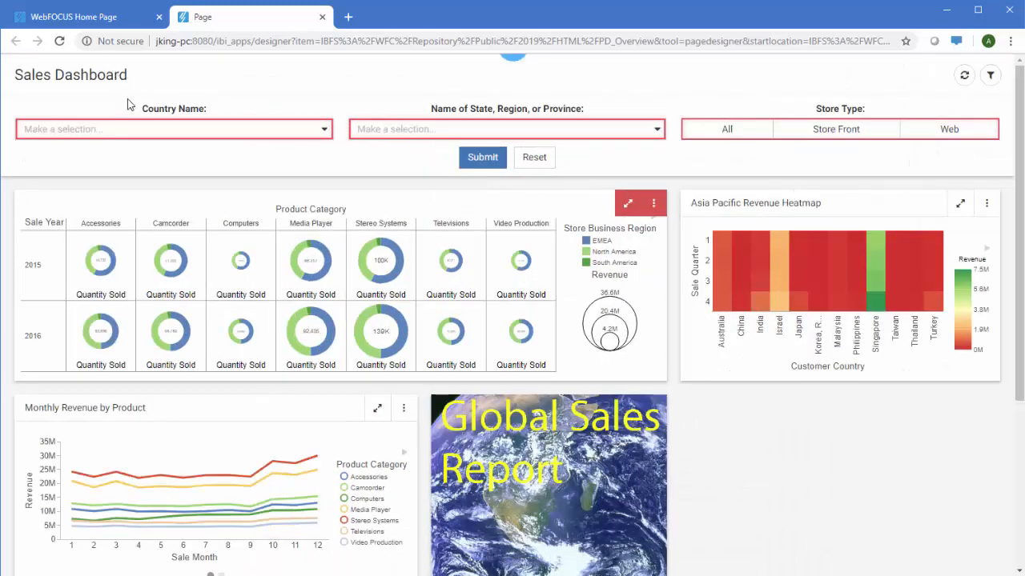
{"action": "left_click", "coordinate": [323, 130]}
{"action": "left_click", "coordinate": [190, 483]}
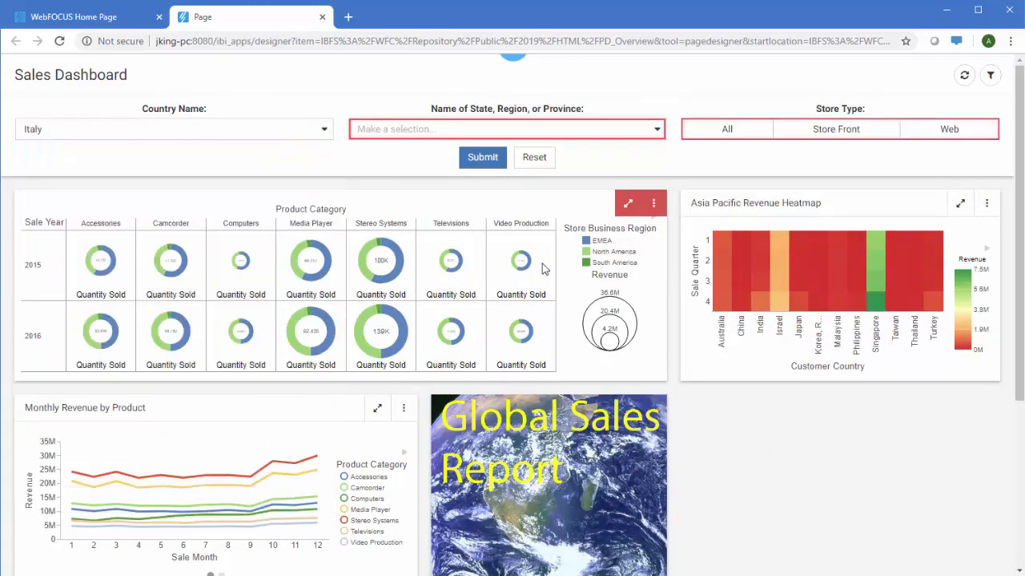
{"action": "left_click", "coordinate": [603, 128]}
{"action": "scroll", "coordinate": [519, 410], "scroll_direction": "down", "scroll_amount": 2}
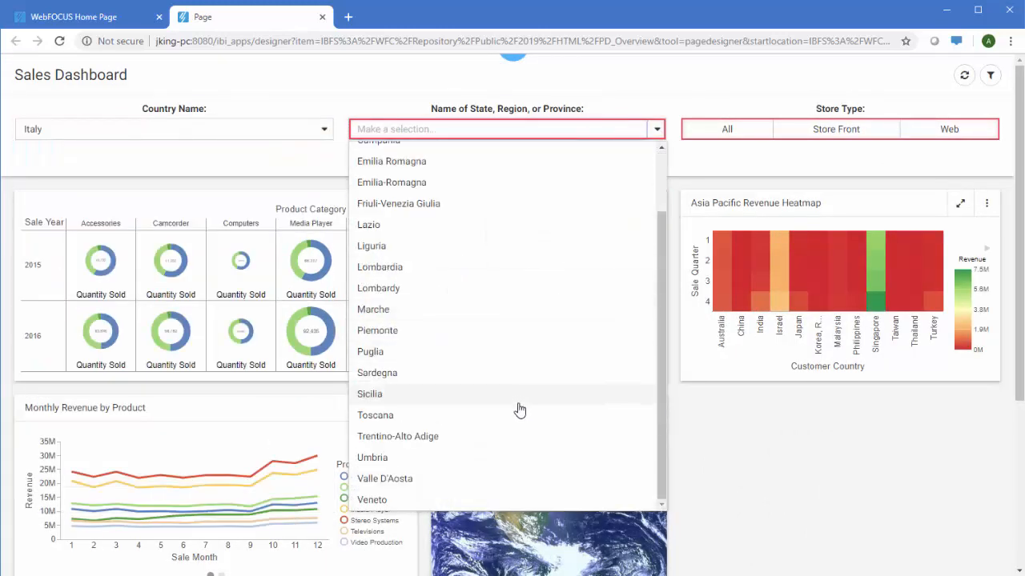
{"action": "left_click", "coordinate": [518, 415]}
{"action": "left_click", "coordinate": [509, 499]}
{"action": "left_click", "coordinate": [732, 463]}
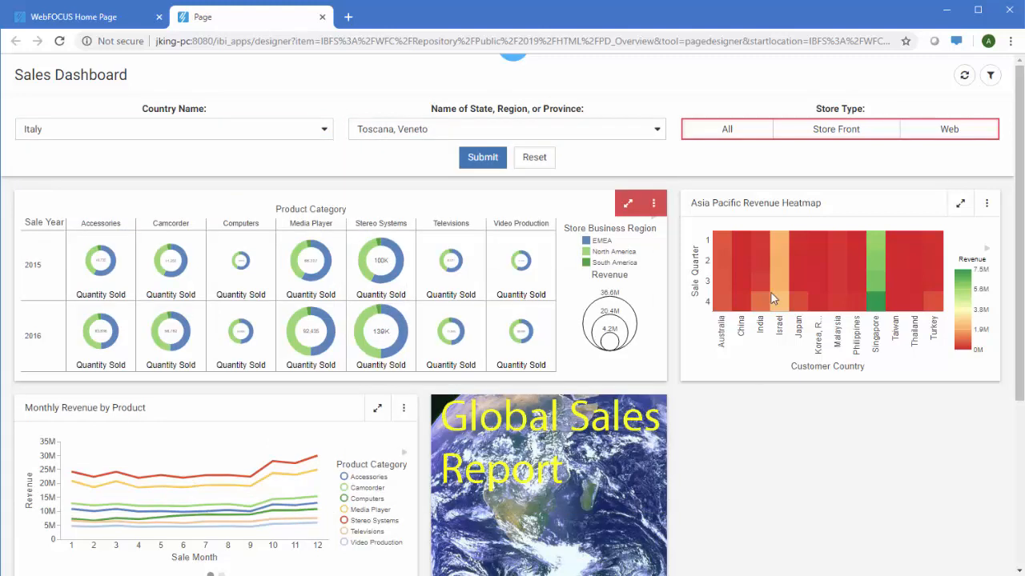
{"action": "left_click", "coordinate": [485, 158]}
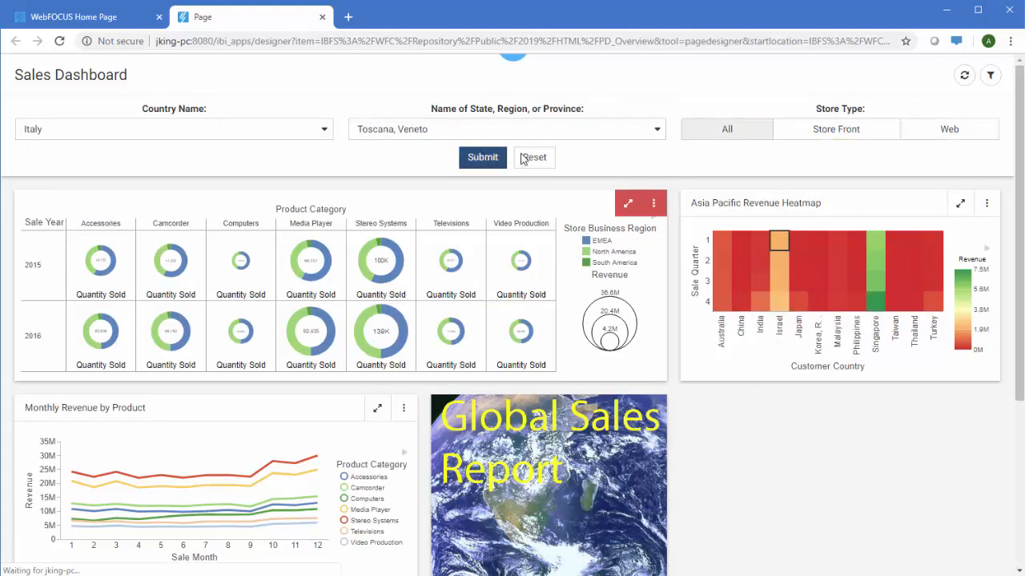
{"action": "scroll", "coordinate": [649, 193], "scroll_direction": "down", "scroll_amount": 3}
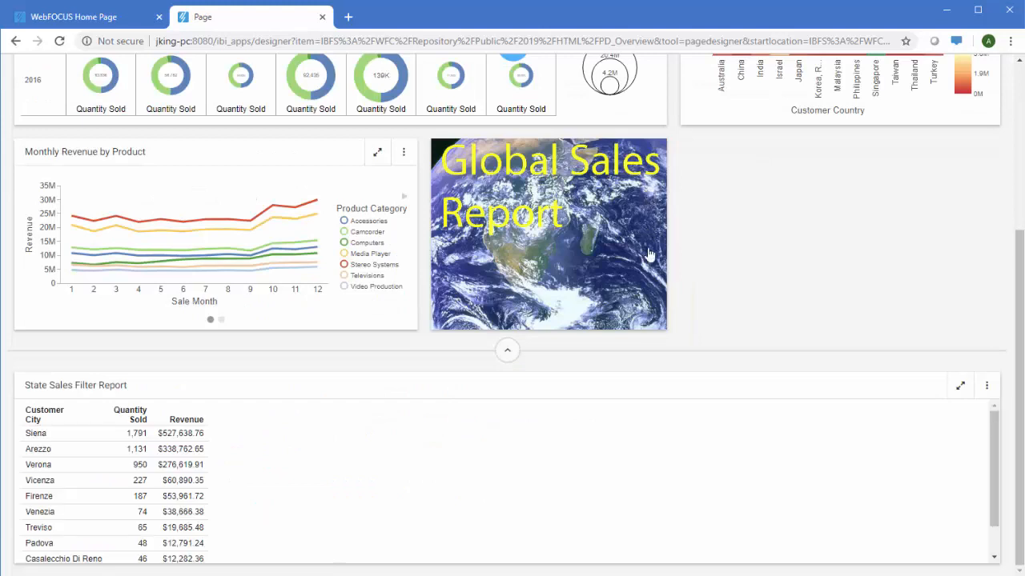
{"action": "scroll", "coordinate": [551, 437], "scroll_direction": "down", "scroll_amount": 1}
{"action": "scroll", "coordinate": [548, 435], "scroll_direction": "up", "scroll_amount": 1}
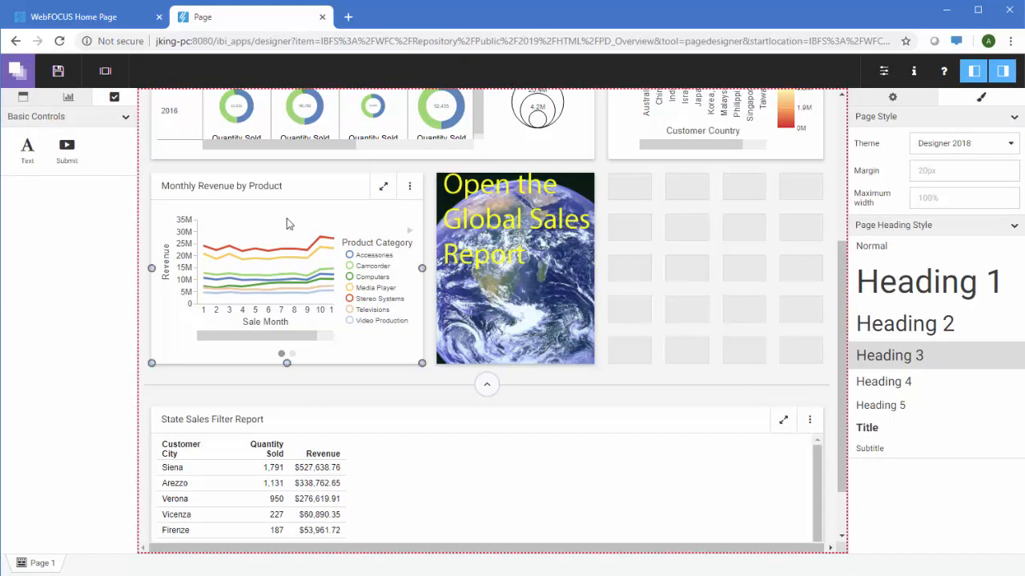
Save the page in the PD_Overview folder with the title Sales Dashboard.
{"action": "left_click", "coordinate": [57, 73]}
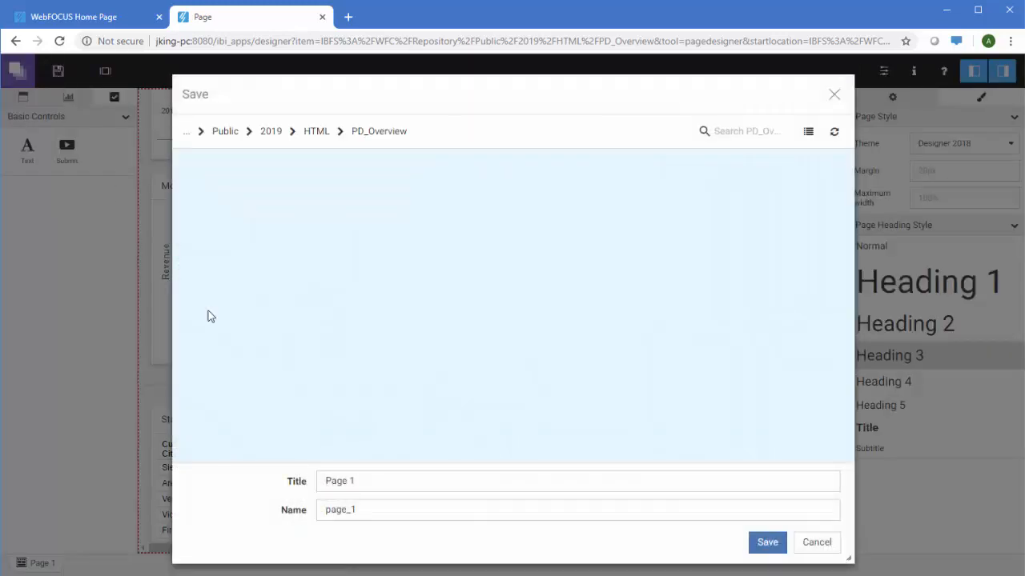
{"action": "left_click", "coordinate": [304, 485]}
{"action": "type", "text": "Sales Dashboard"}
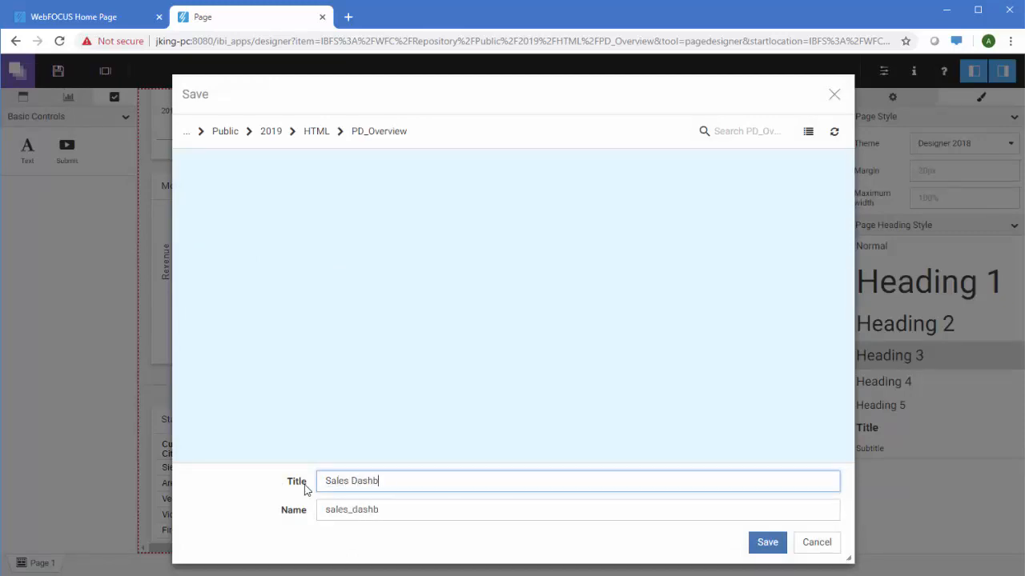
{"action": "left_click", "coordinate": [762, 544]}
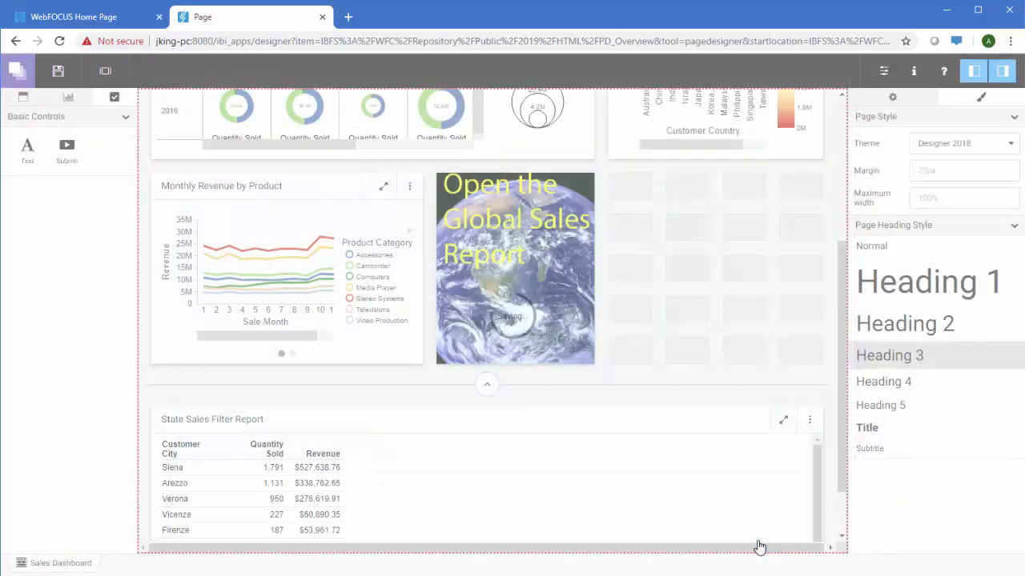
{"action": "scroll", "coordinate": [760, 546], "scroll_direction": "up", "scroll_amount": 4}
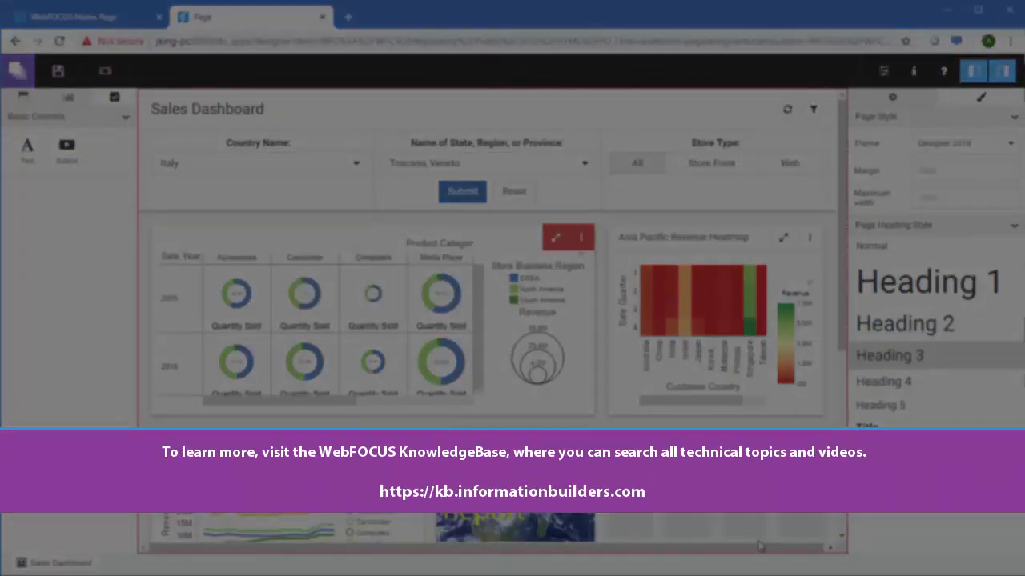